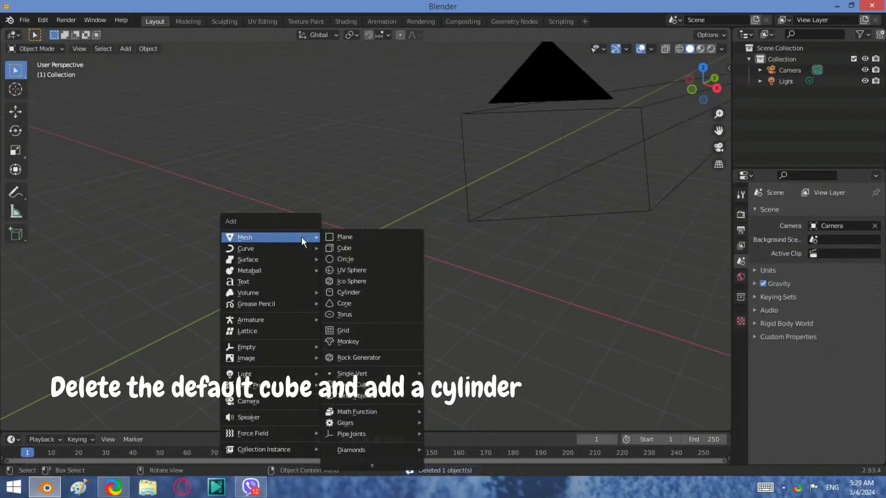
Replace the cube with a cylinder scaled to 0.441 and turn on X-ray
{"action": "left_click", "coordinate": [361, 291]}
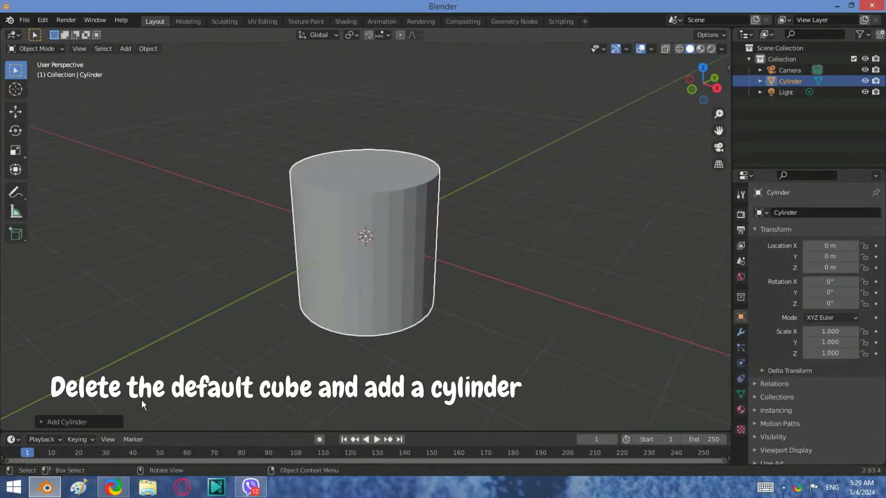
{"action": "key", "text": "s"}
{"action": "left_click", "coordinate": [431, 233]}
{"action": "left_click", "coordinate": [664, 49]}
Pull the cylinder's top ring up along Z and delete only its top face
{"action": "key", "text": "Tab"}
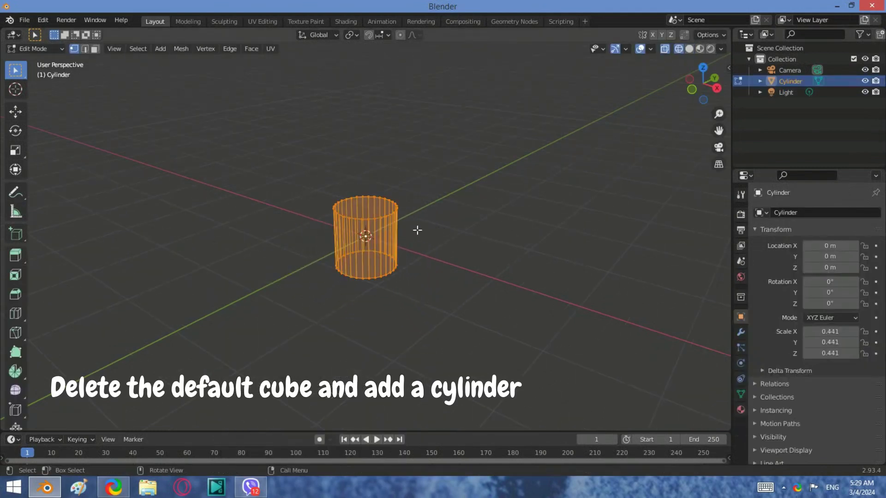
{"action": "key", "text": "g"}
{"action": "key", "text": "z"}
{"action": "left_click", "coordinate": [408, 141]}
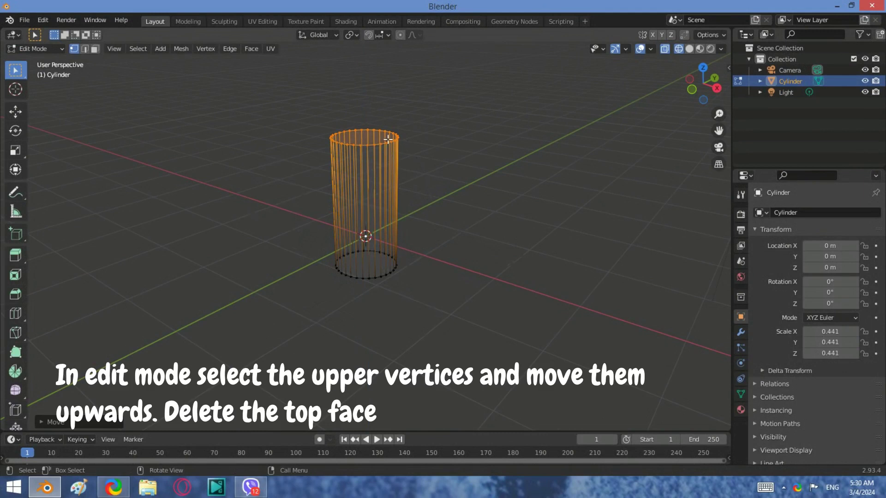
{"action": "key", "text": "x"}
{"action": "left_click", "coordinate": [387, 185]}
{"action": "key", "text": "Tab"}
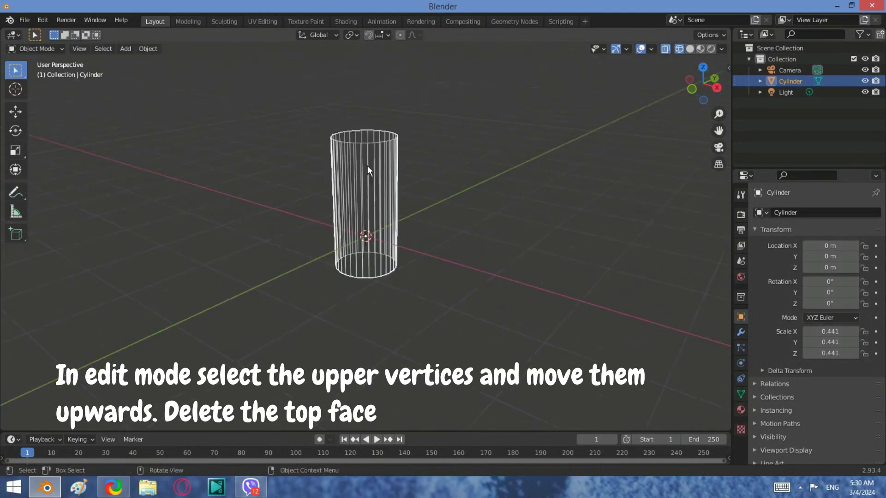
{"action": "key", "text": "shift+a"}
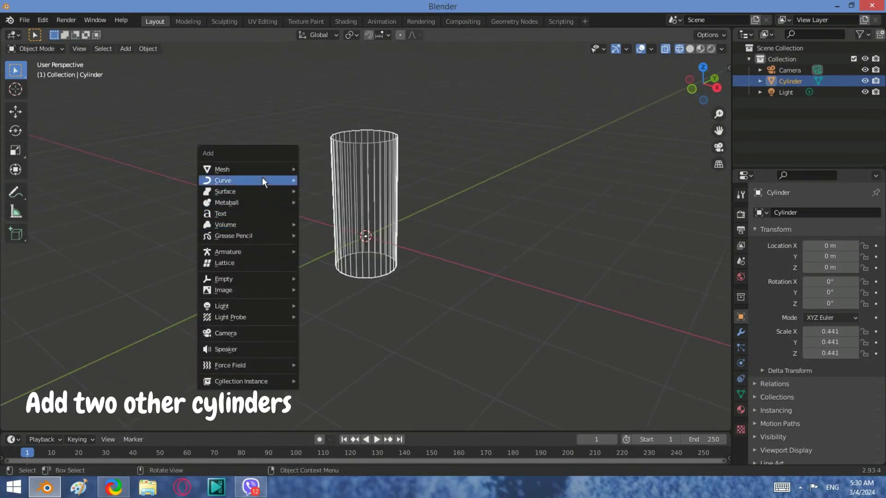
Add a second, smaller cylinder and raise it along Z
{"action": "mouse_move", "coordinate": [222, 169]}
{"action": "left_click", "coordinate": [334, 223]}
{"action": "key", "text": "s"}
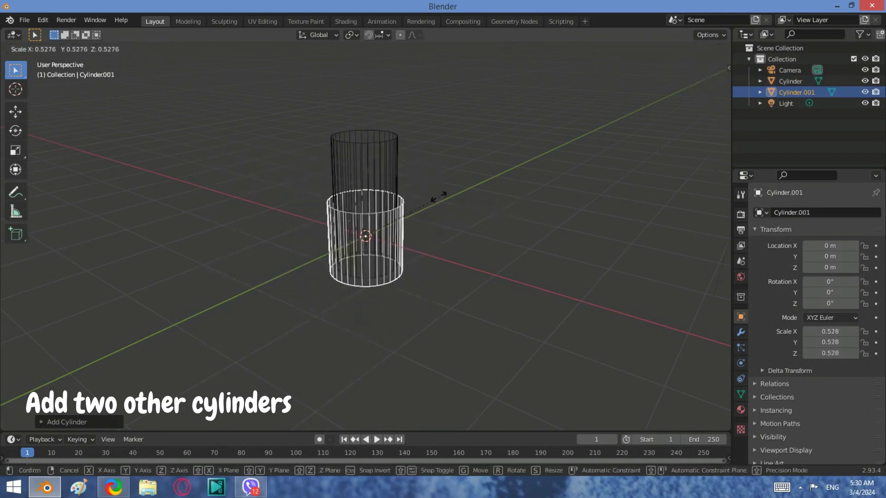
{"action": "left_click", "coordinate": [414, 220]}
{"action": "key", "text": "g"}
{"action": "key", "text": "z"}
{"action": "left_click", "coordinate": [413, 184]}
Stretch the raised cylinder taller along Z and shift it sideways along X
{"action": "key", "text": "s"}
{"action": "key", "text": "z"}
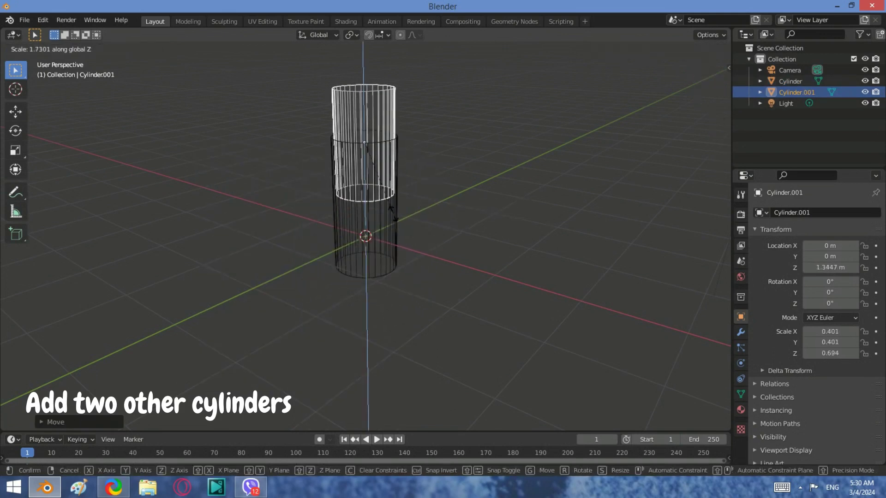
{"action": "left_click", "coordinate": [436, 200]}
{"action": "key", "text": "g"}
{"action": "key", "text": "x"}
{"action": "left_click", "coordinate": [354, 198]}
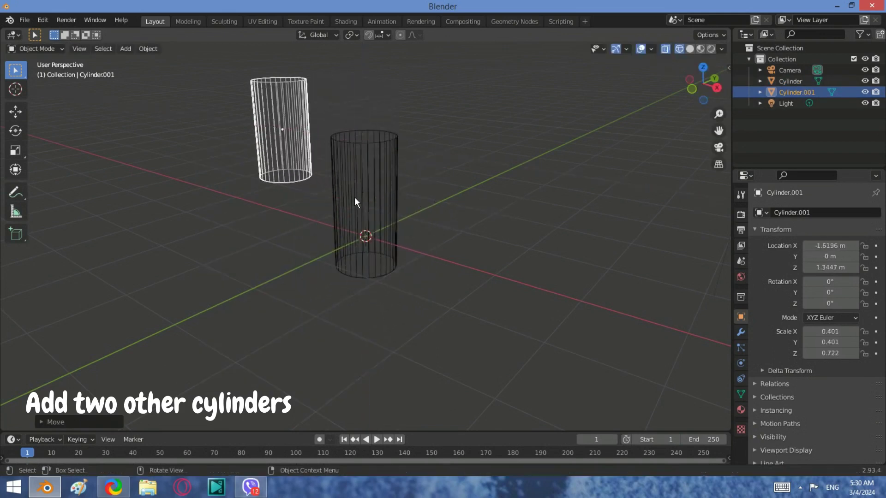
{"action": "key", "text": "alt+a"}
Add a third cylinder and rotate it exactly 90° about X to lie sideways
{"action": "key", "text": "shift+a"}
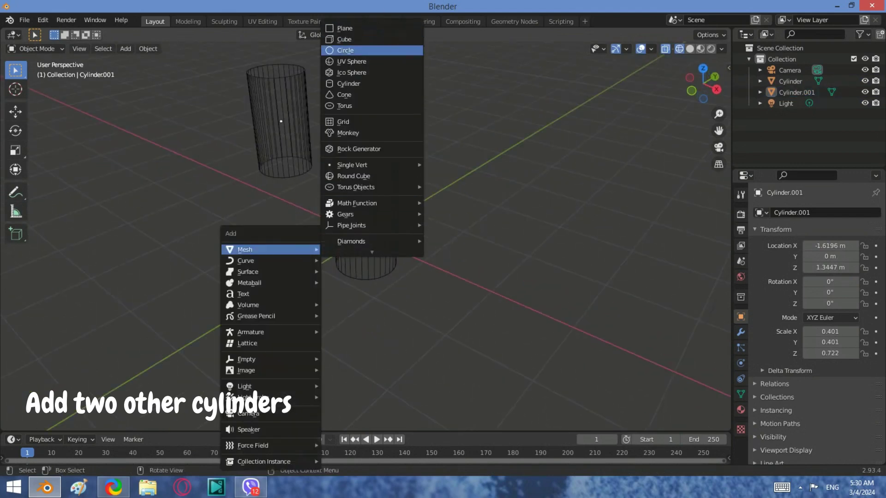
{"action": "left_click", "coordinate": [369, 84]}
{"action": "key", "text": "r"}
{"action": "key", "text": "x"}
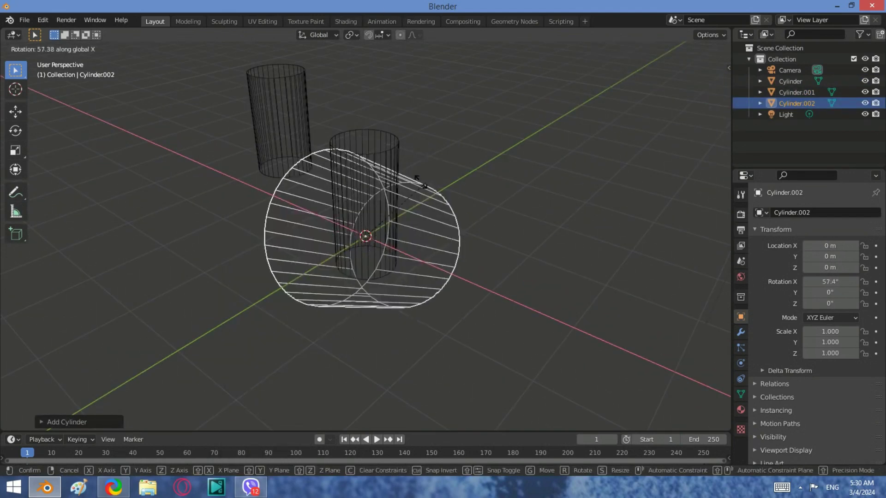
{"action": "left_click", "coordinate": [372, 218]}
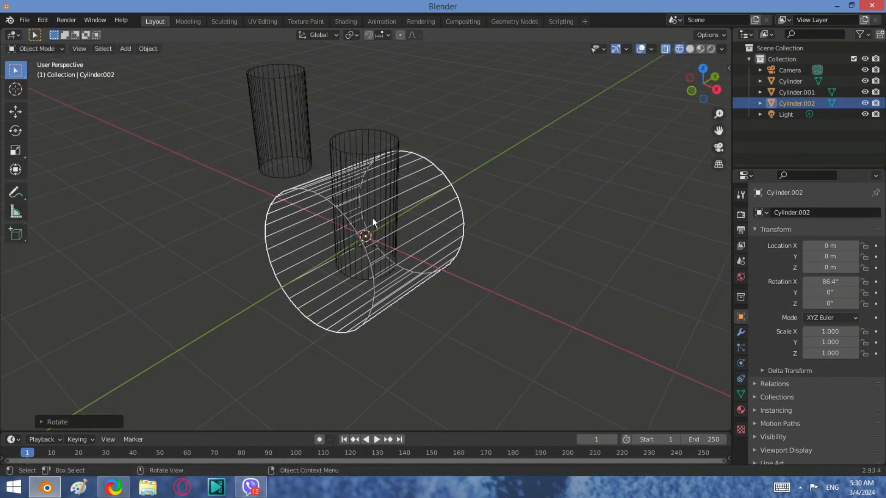
{"action": "left_click", "coordinate": [729, 67]}
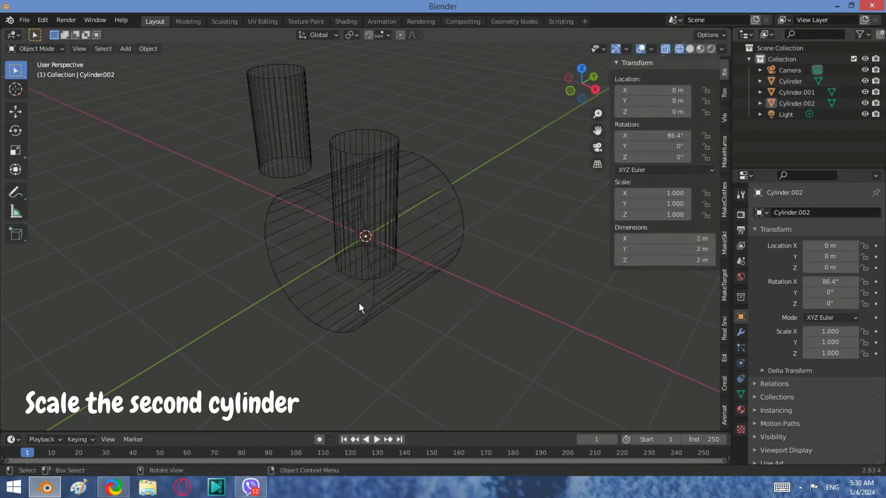
{"action": "key", "text": "Return"}
Shrink the sideways cylinder to a 0.157 scale and shift it left in right view
{"action": "key", "text": "s"}
{"action": "key", "text": "Return"}
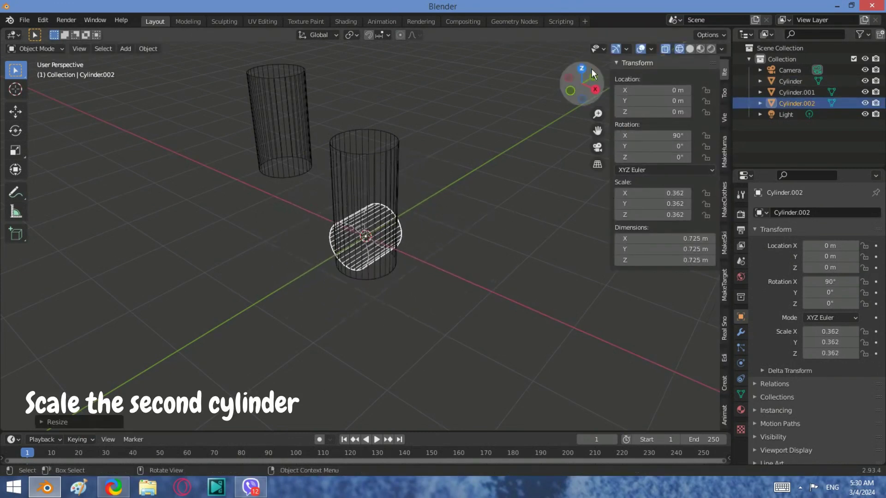
{"action": "left_click", "coordinate": [591, 68]}
{"action": "key", "text": "g"}
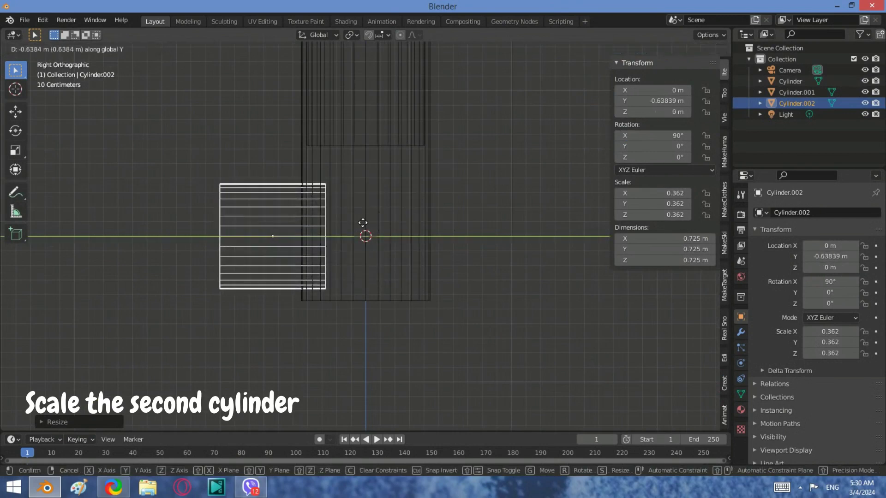
{"action": "left_click", "coordinate": [366, 233]}
{"action": "key", "text": "s"}
{"action": "left_click", "coordinate": [332, 221]}
Move the small cylinder to Y -0.522 m, overlapping the base cylinder
{"action": "key", "text": "g"}
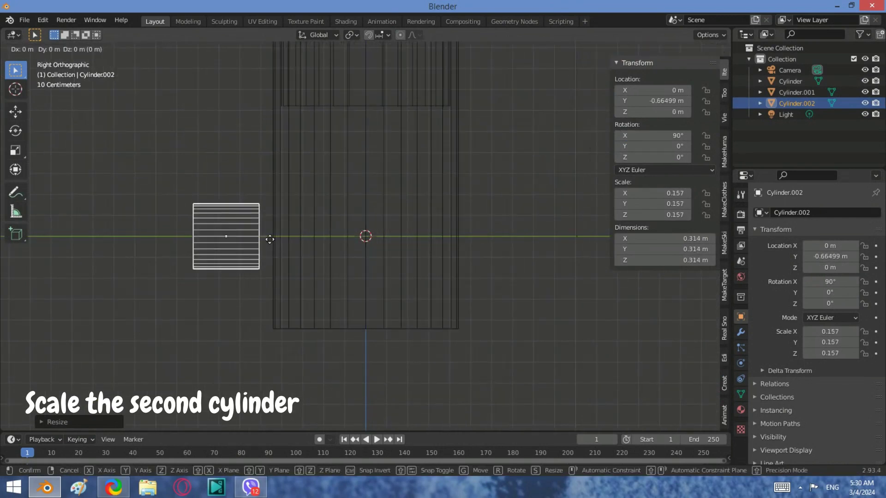
{"action": "left_click", "coordinate": [313, 298]}
{"action": "middle_click_drag", "start_coordinate": [313, 304], "coordinate": [368, 294]}
{"action": "left_click", "coordinate": [368, 295]}
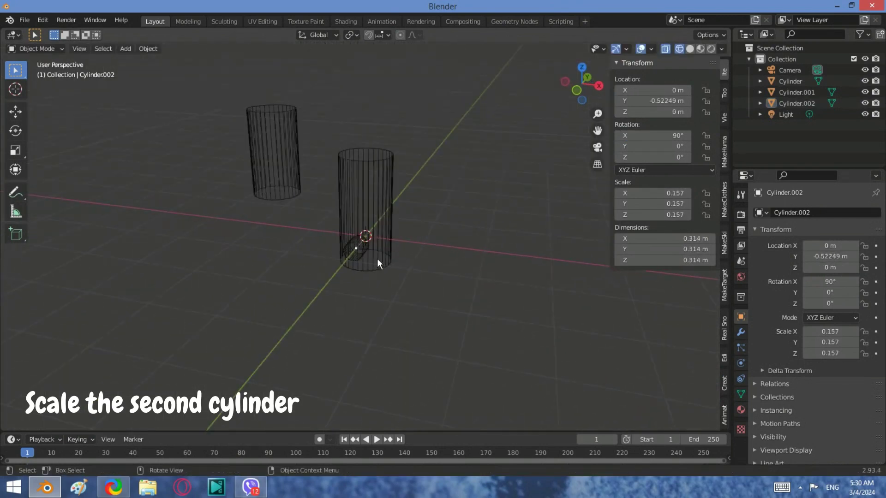
{"action": "middle_click_drag", "start_coordinate": [377, 258], "coordinate": [422, 317]}
{"action": "left_click", "coordinate": [801, 485]}
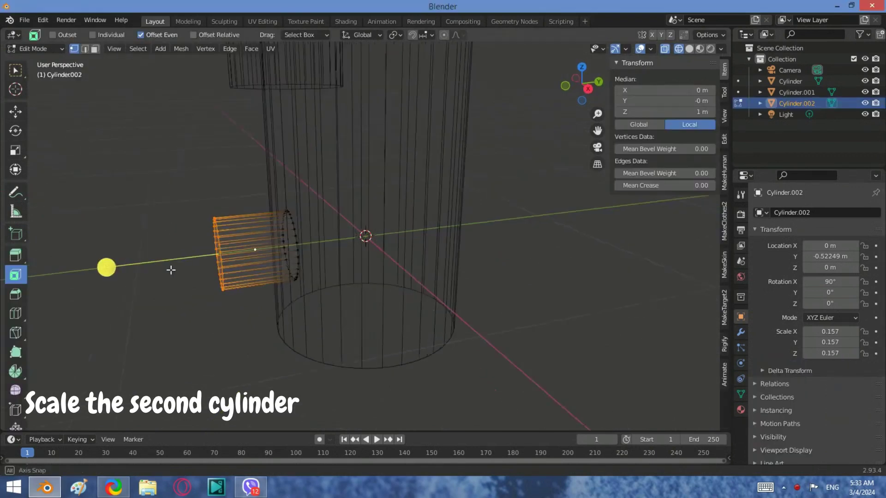
Inset the small cylinder's end face by 0.07843 m
{"action": "left_click", "coordinate": [265, 273], "text": "alt"}
{"action": "left_click_drag", "start_coordinate": [277, 277], "coordinate": [194, 316]}
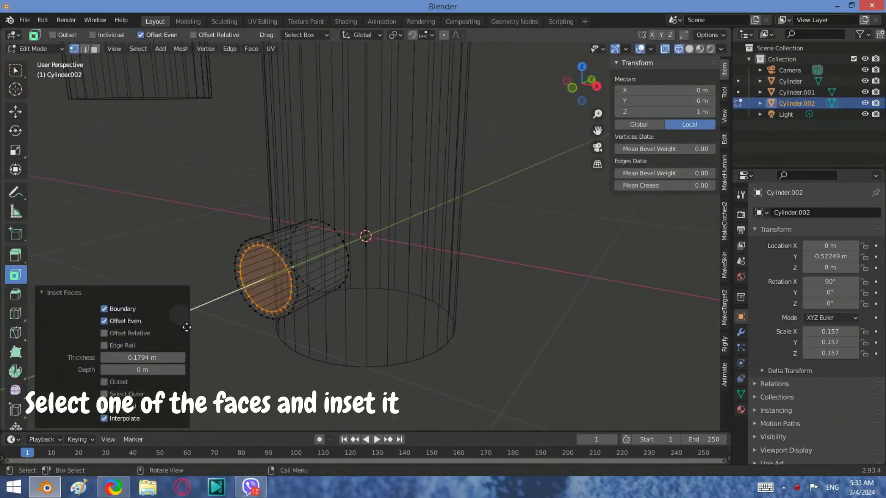
{"action": "mouse_move", "coordinate": [194, 315]}
{"action": "middle_mouse_down"}
{"action": "mouse_move", "coordinate": [253, 308]}
{"action": "mouse_move", "coordinate": [150, 257]}
{"action": "middle_mouse_up"}
{"action": "mouse_move", "coordinate": [144, 249]}
{"action": "left_mouse_down"}
{"action": "mouse_move", "coordinate": [157, 249]}
{"action": "mouse_move", "coordinate": [138, 251]}
{"action": "mouse_move", "coordinate": [148, 254]}
{"action": "left_mouse_up"}
{"action": "scroll", "coordinate": [283, 259], "scroll_direction": "up", "scroll_amount": 5}
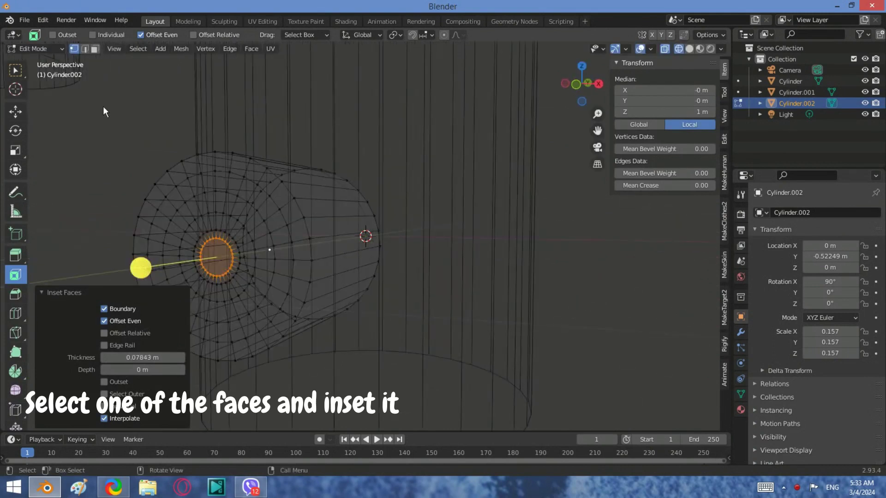
{"action": "key", "text": "w"}
From front view, add one centred loop cut across the inset end
{"action": "middle_click_drag", "start_coordinate": [132, 196], "coordinate": [321, 192]}
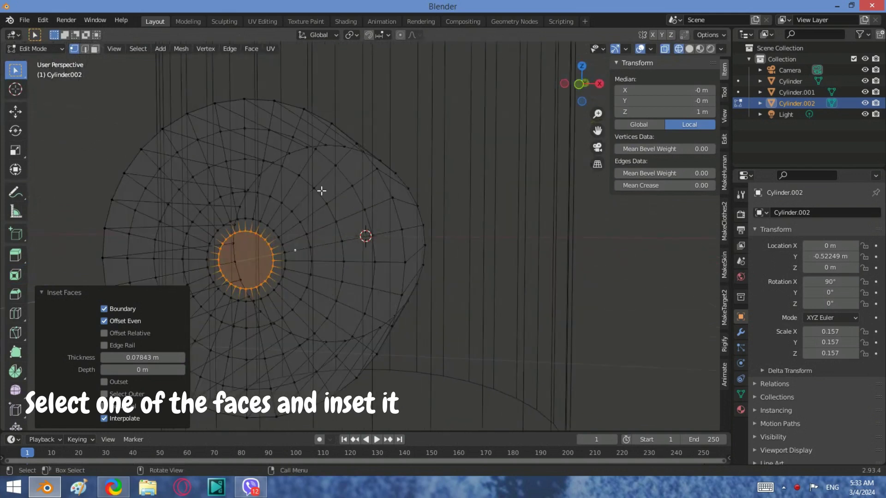
{"action": "left_click", "coordinate": [598, 82]}
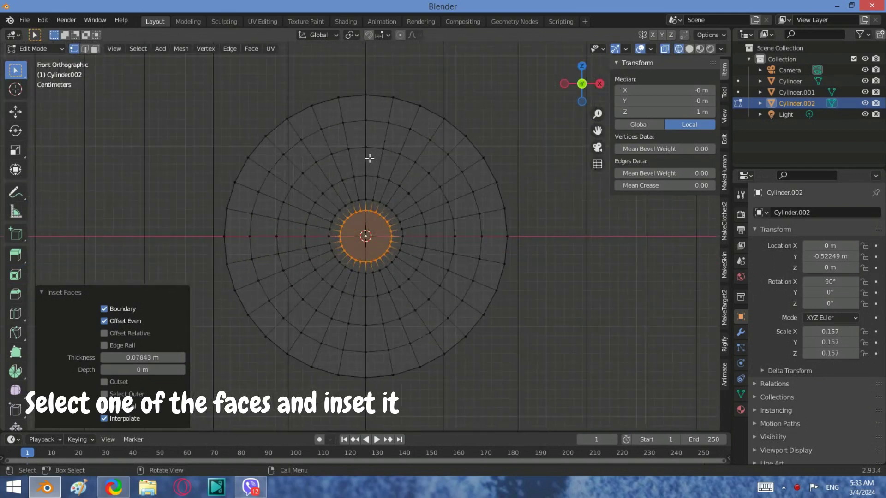
{"action": "middle_click_drag", "start_coordinate": [352, 181], "coordinate": [349, 180], "text": "shift"}
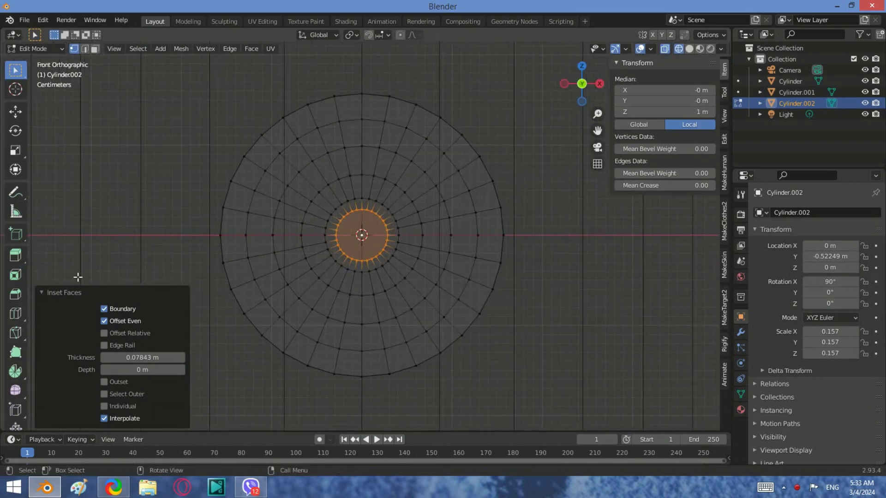
{"action": "key", "text": "ctrl+r"}
{"action": "left_click", "coordinate": [332, 135]}
{"action": "right_click", "coordinate": [332, 135]}
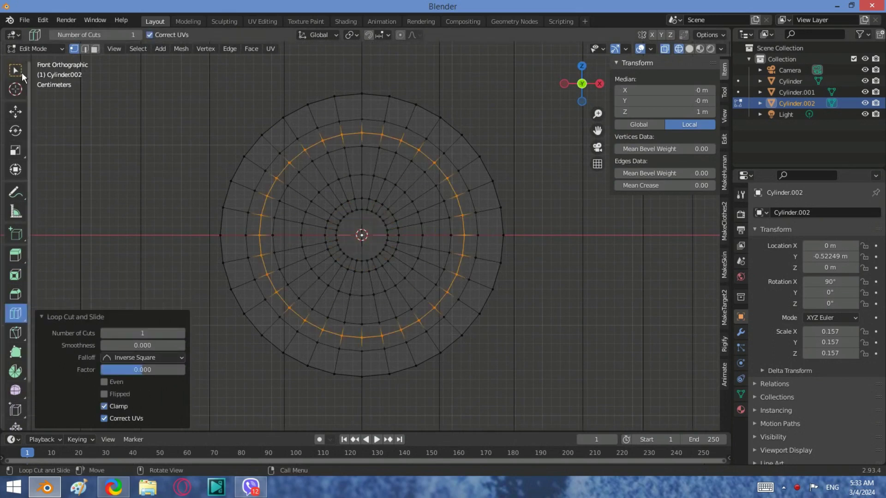
Select a patch of faces on the end cap and round it with LoopTools Circle
{"action": "key", "text": "b"}
{"action": "left_click_drag", "start_coordinate": [314, 178], "coordinate": [283, 142]}
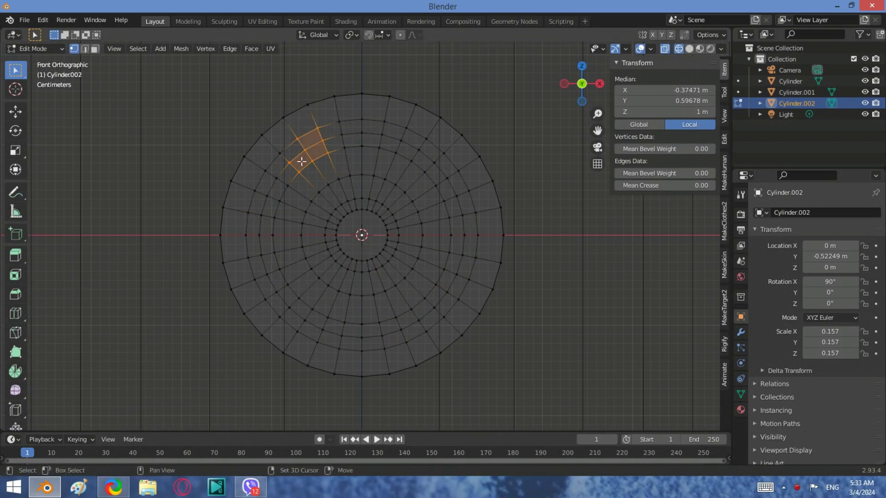
{"action": "key", "text": "c"}
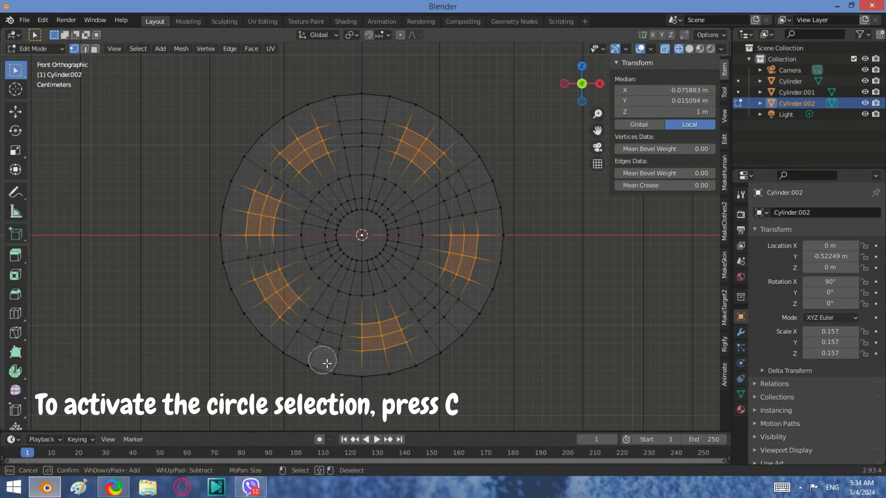
{"action": "right_click", "coordinate": [295, 180]}
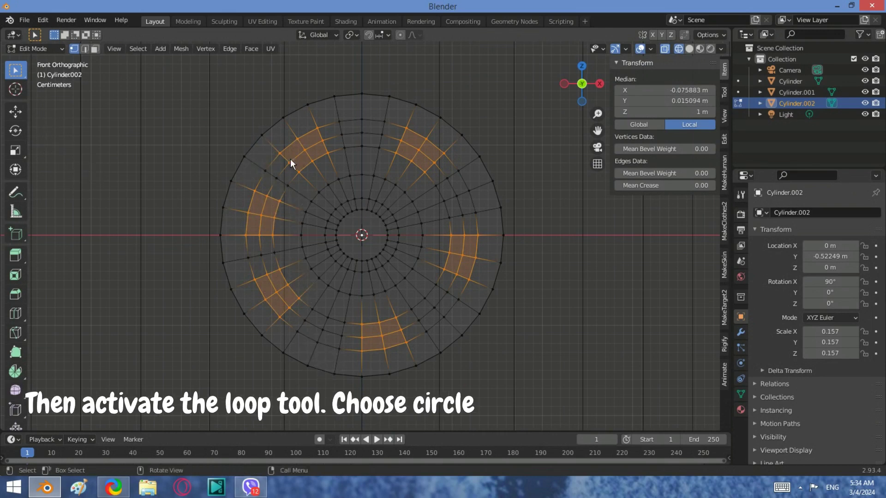
{"action": "right_click", "coordinate": [289, 159]}
{"action": "left_click", "coordinate": [364, 145]}
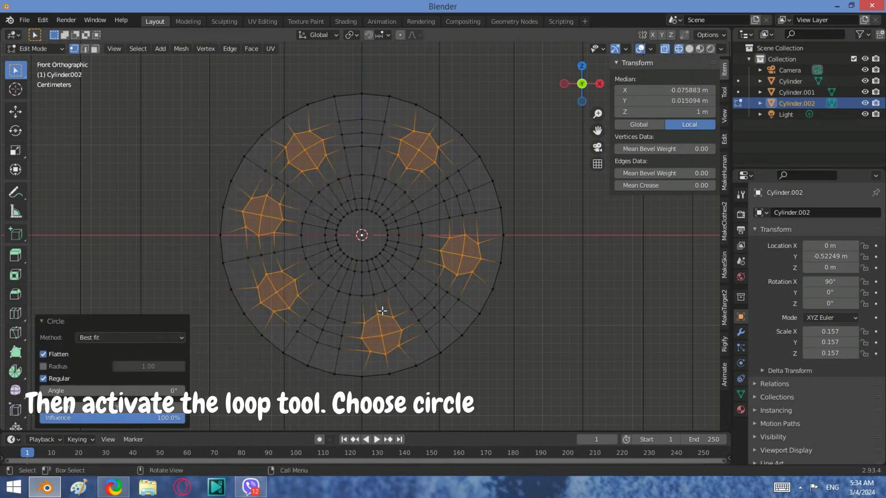
Round the lower-left face patch into a circle with LoopTools Circle
{"action": "left_click_drag", "start_coordinate": [350, 359], "coordinate": [307, 307]}
{"action": "left_click_drag", "start_coordinate": [324, 344], "coordinate": [300, 318]}
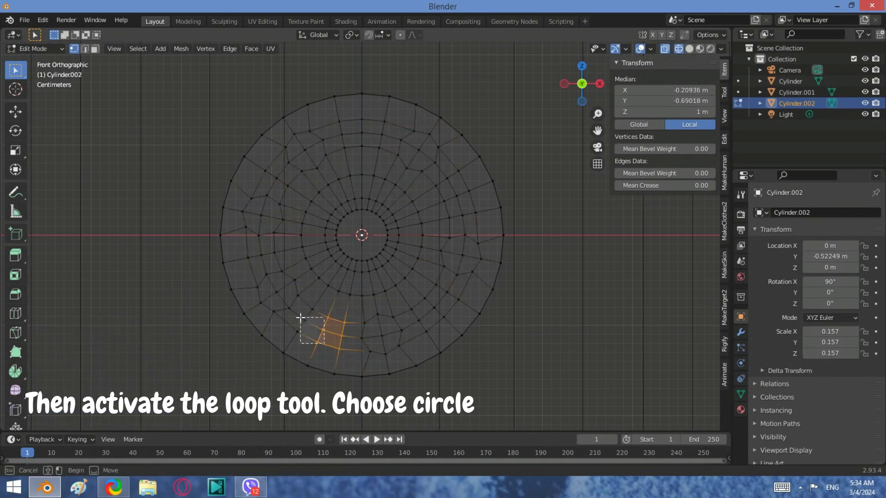
{"action": "right_click", "coordinate": [320, 198]}
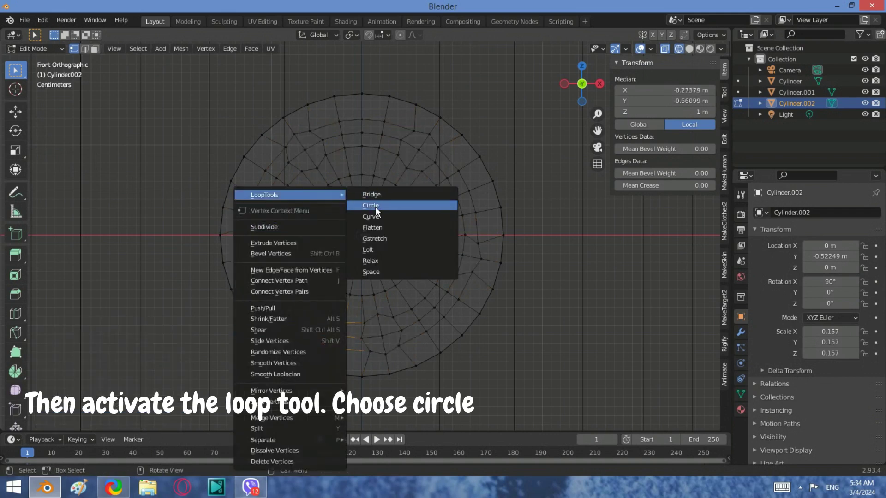
{"action": "left_click", "coordinate": [375, 206]}
Select the lower-right, right and top patches and round them with LoopTools Circle
{"action": "left_click_drag", "start_coordinate": [464, 337], "coordinate": [419, 289]}
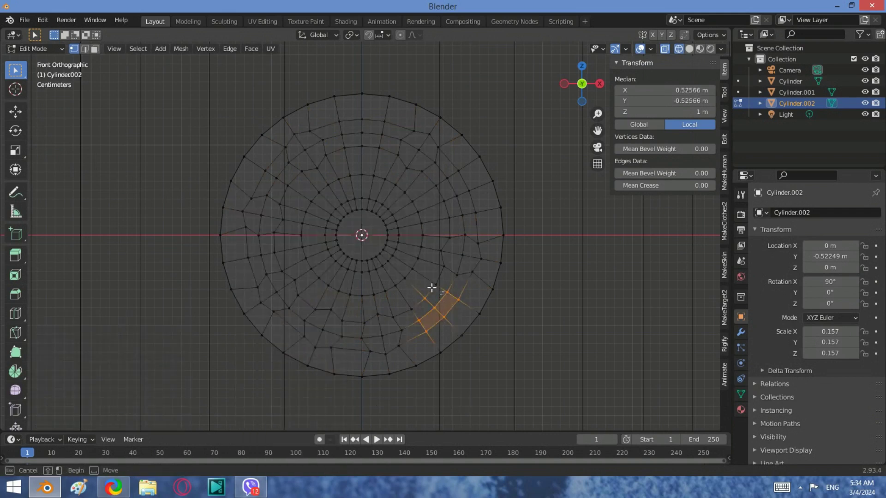
{"action": "left_click_drag", "start_coordinate": [476, 218], "coordinate": [435, 174], "text": "shift"}
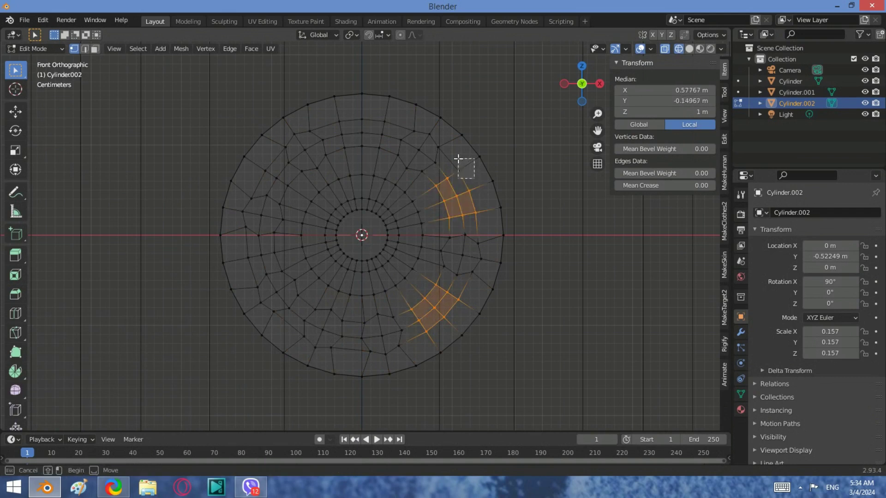
{"action": "key", "text": "c"}
{"action": "mouse_move", "coordinate": [365, 134]}
{"action": "left_mouse_down"}
{"action": "mouse_move", "coordinate": [352, 142]}
{"action": "mouse_move", "coordinate": [372, 141]}
{"action": "left_mouse_up"}
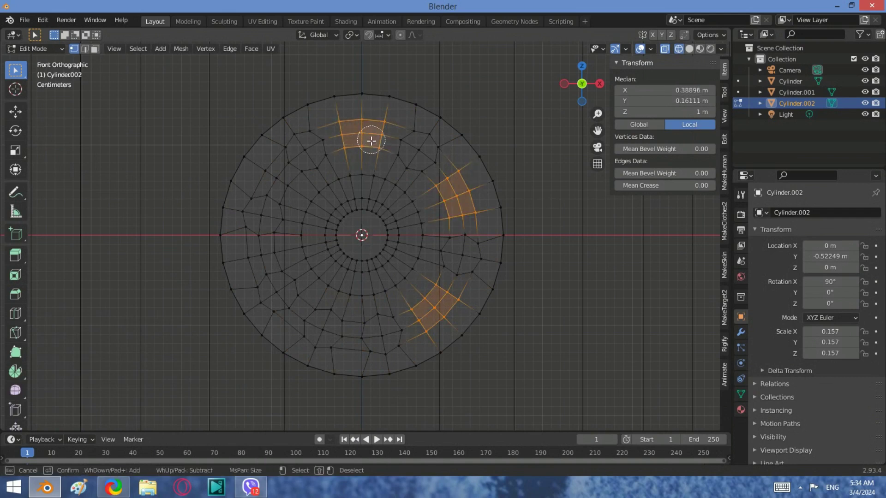
{"action": "right_click", "coordinate": [371, 141]}
{"action": "left_click", "coordinate": [424, 133]}
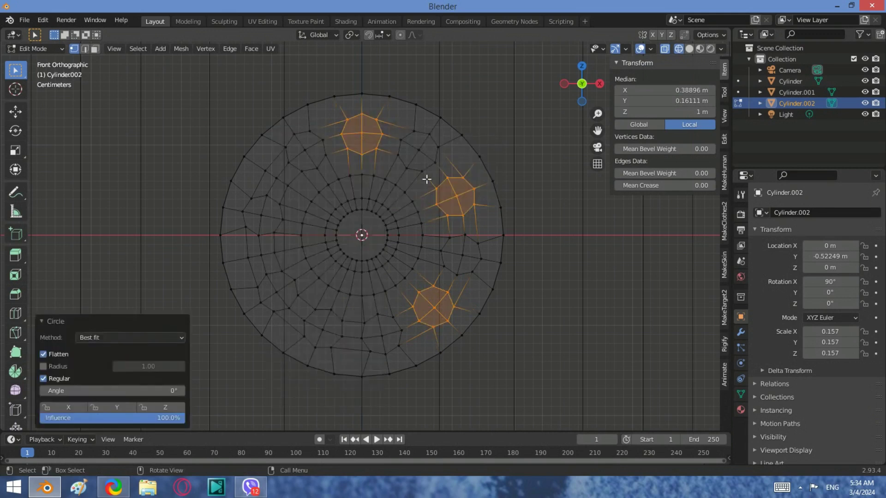
View the end cap straight from the back and select a single vertex
{"action": "middle_click_drag", "start_coordinate": [427, 178], "coordinate": [416, 207]}
{"action": "scroll", "coordinate": [416, 207], "scroll_direction": "down", "scroll_amount": 5}
{"action": "scroll", "coordinate": [382, 252], "scroll_direction": "down", "scroll_amount": 2}
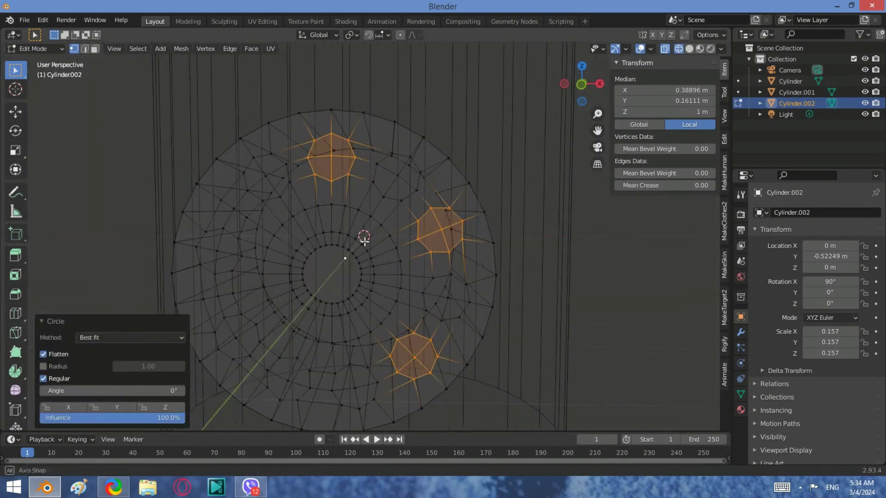
{"action": "scroll", "coordinate": [364, 239], "scroll_direction": "down", "scroll_amount": 3}
{"action": "scroll", "coordinate": [362, 229], "scroll_direction": "up", "scroll_amount": 3}
{"action": "left_click", "coordinate": [582, 85]}
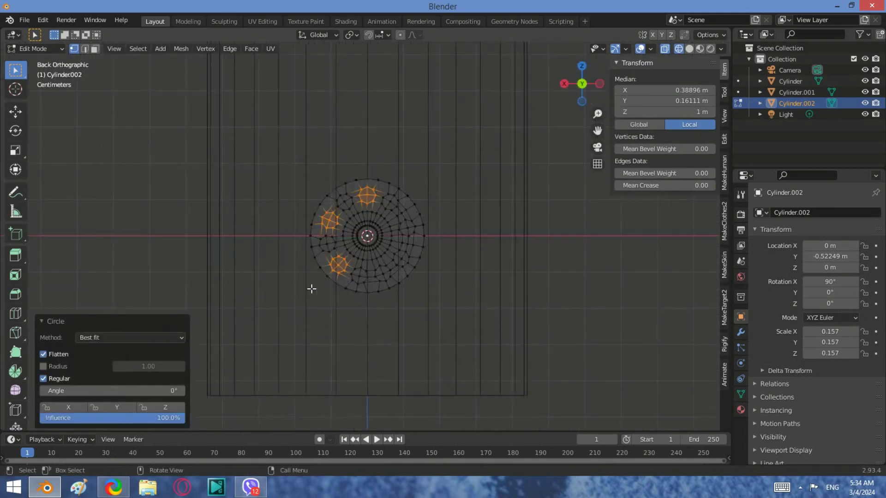
{"action": "scroll", "coordinate": [323, 240], "scroll_direction": "up", "scroll_amount": 4}
{"action": "left_click", "coordinate": [324, 165]}
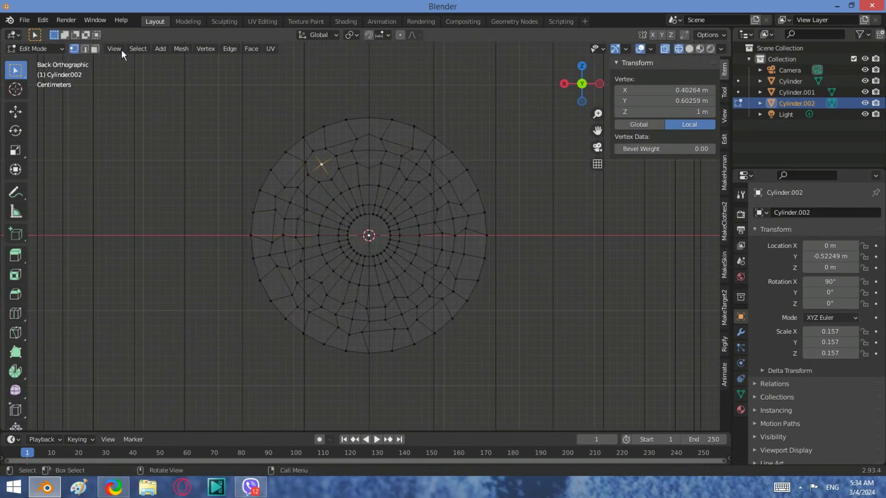
Select the centre vertices of the rounded patches and delete them to punch holes
{"action": "left_click", "coordinate": [95, 48]}
{"action": "left_click_drag", "start_coordinate": [361, 147], "coordinate": [386, 150]}
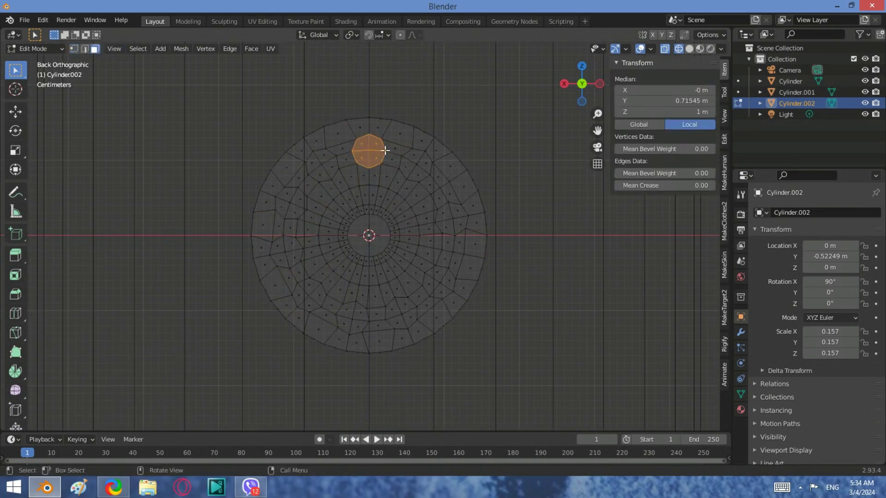
{"action": "left_click_drag", "start_coordinate": [425, 176], "coordinate": [405, 150], "text": "shift"}
{"action": "key", "text": "1"}
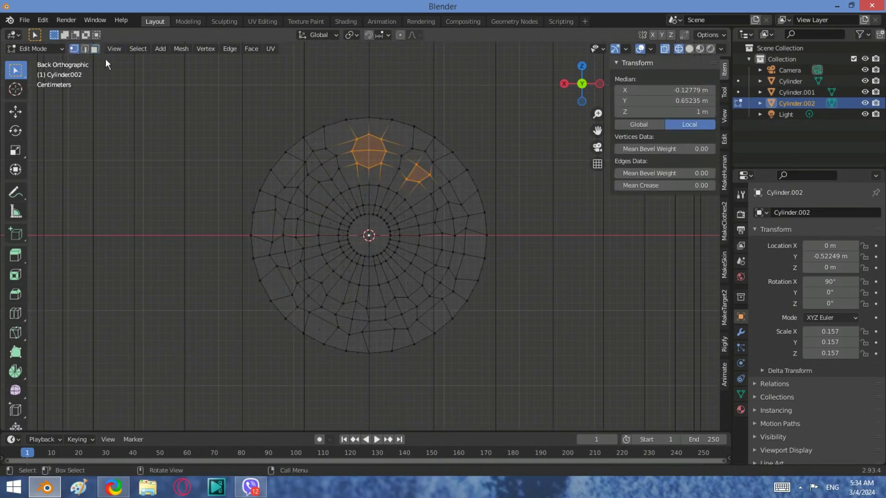
{"action": "left_click", "coordinate": [378, 149]}
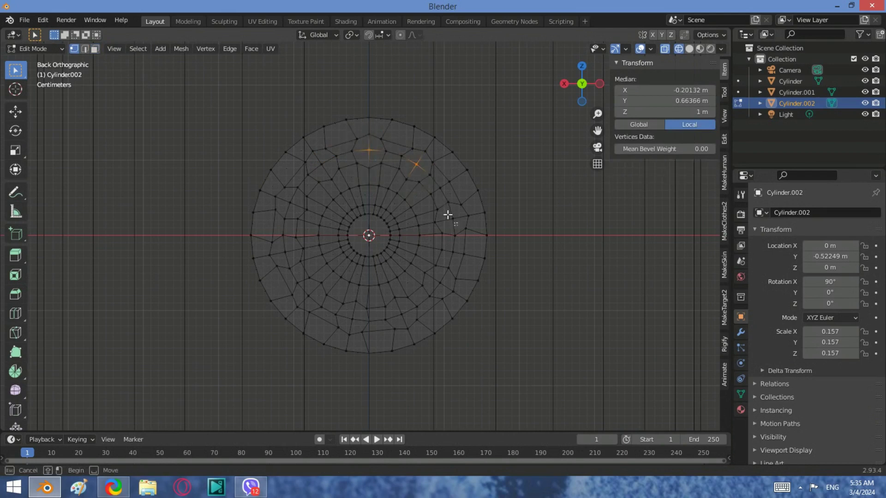
{"action": "left_click", "coordinate": [402, 317], "text": "shift"}
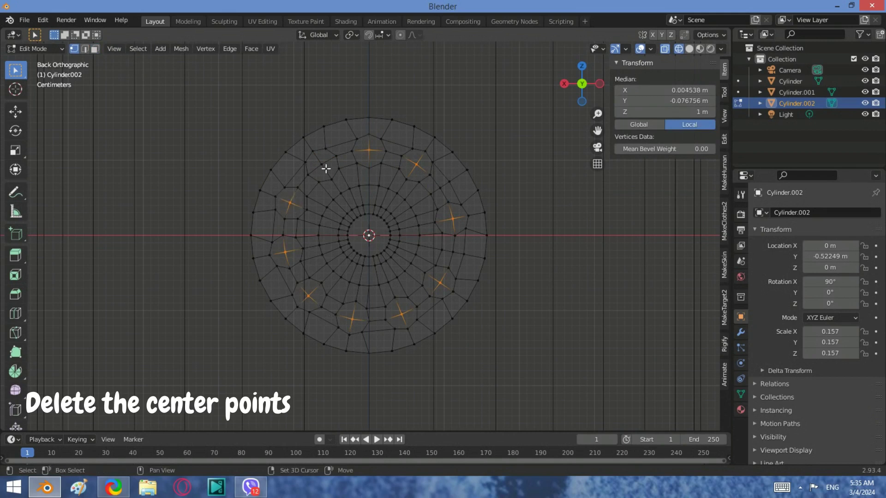
{"action": "key", "text": "x"}
{"action": "left_click", "coordinate": [375, 143]}
Orbit around the perforated cap and re-enter Edit Mode beneath the large cylinder
{"action": "middle_click_drag", "start_coordinate": [328, 105], "coordinate": [402, 221]}
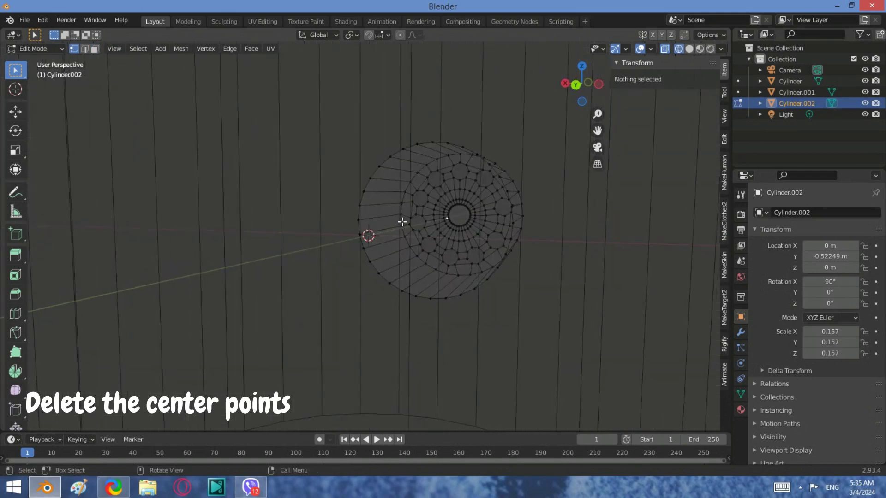
{"action": "scroll", "coordinate": [403, 222], "scroll_direction": "down", "scroll_amount": 8}
{"action": "mouse_move", "coordinate": [504, 272]}
{"action": "middle_mouse_down"}
{"action": "mouse_move", "coordinate": [446, 246]}
{"action": "mouse_move", "coordinate": [319, 261]}
{"action": "middle_mouse_up"}
{"action": "key", "text": "Tab"}
{"action": "scroll", "coordinate": [318, 261], "scroll_direction": "up", "scroll_amount": 5}
{"action": "mouse_move", "coordinate": [387, 253]}
{"action": "middle_mouse_down"}
{"action": "mouse_move", "coordinate": [328, 262]}
{"action": "mouse_move", "coordinate": [307, 280]}
{"action": "middle_mouse_up"}
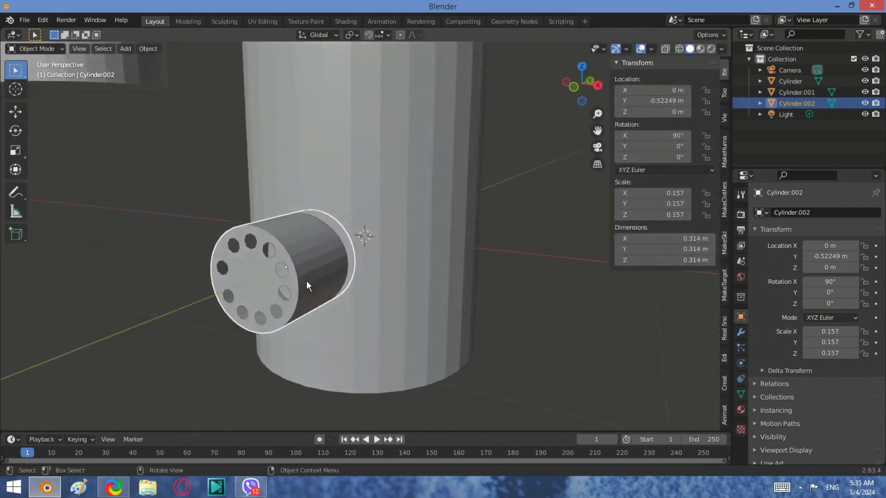
{"action": "scroll", "coordinate": [450, 350], "scroll_direction": "down", "scroll_amount": 5}
{"action": "key", "text": "Tab"}
{"action": "mouse_move", "coordinate": [450, 350]}
{"action": "middle_mouse_down"}
{"action": "mouse_move", "coordinate": [349, 339]}
{"action": "mouse_move", "coordinate": [317, 269]}
{"action": "mouse_move", "coordinate": [492, 140]}
{"action": "mouse_move", "coordinate": [307, 231]}
{"action": "middle_mouse_up"}
In wireframe, delete only the faces of the small cylinder's other end and return to Object Mode
{"action": "left_click", "coordinate": [676, 49]}
{"action": "key", "text": "a"}
{"action": "key", "text": "x"}
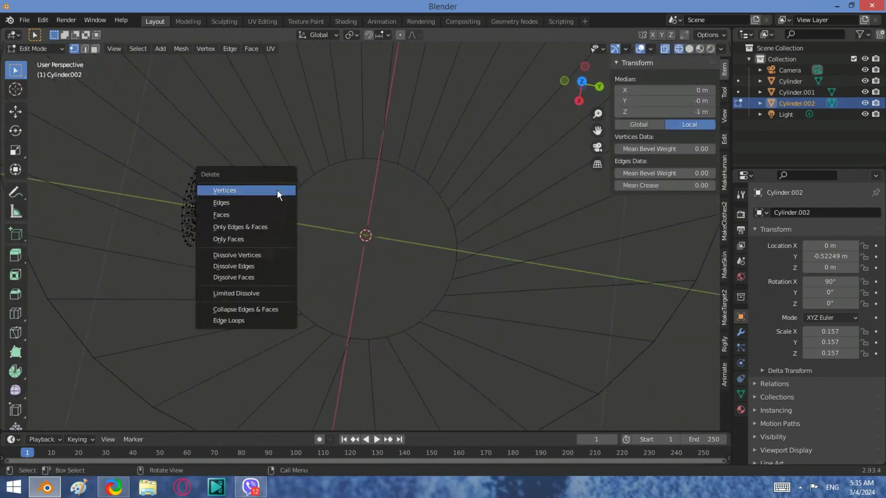
{"action": "left_click", "coordinate": [229, 239]}
{"action": "key", "text": "Tab"}
{"action": "scroll", "coordinate": [251, 246], "scroll_direction": "down", "scroll_amount": 3}
{"action": "mouse_move", "coordinate": [250, 246]}
{"action": "middle_mouse_down"}
{"action": "mouse_move", "coordinate": [371, 162]}
{"action": "mouse_move", "coordinate": [355, 268]}
{"action": "middle_mouse_up"}
Add a new cube and scale it down in wireframe view
{"action": "key", "text": "alt+a"}
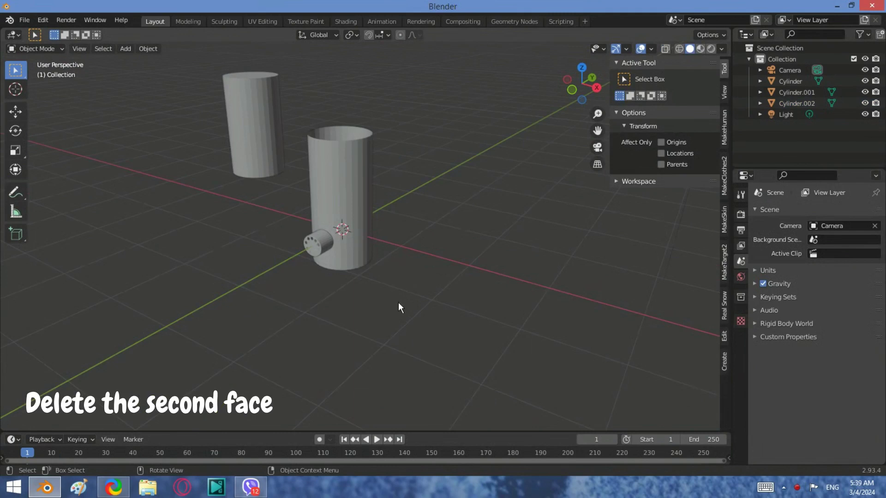
{"action": "key", "text": "shift+a"}
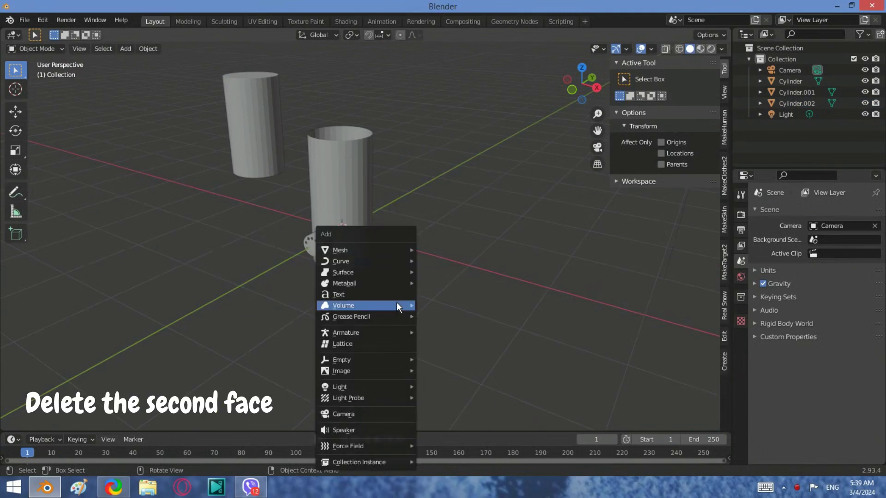
{"action": "mouse_move", "coordinate": [339, 250]}
{"action": "scroll", "coordinate": [478, 50], "scroll_direction": "up", "scroll_amount": 2}
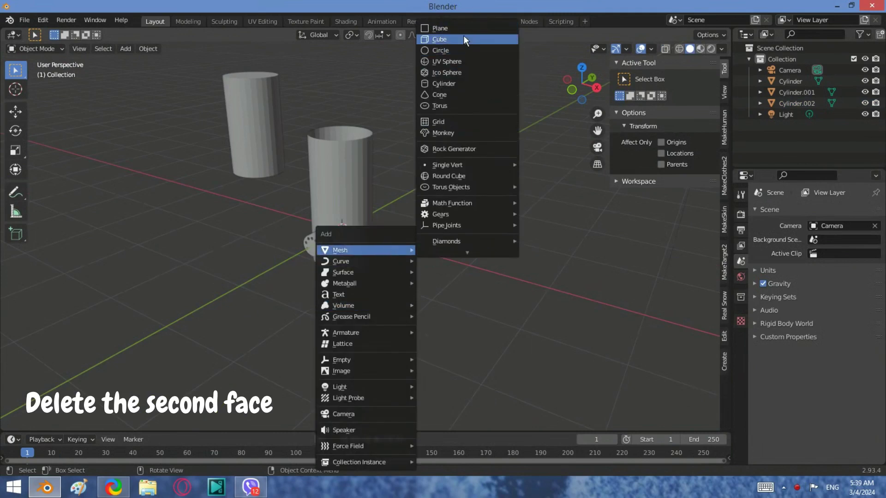
{"action": "left_click", "coordinate": [463, 37]}
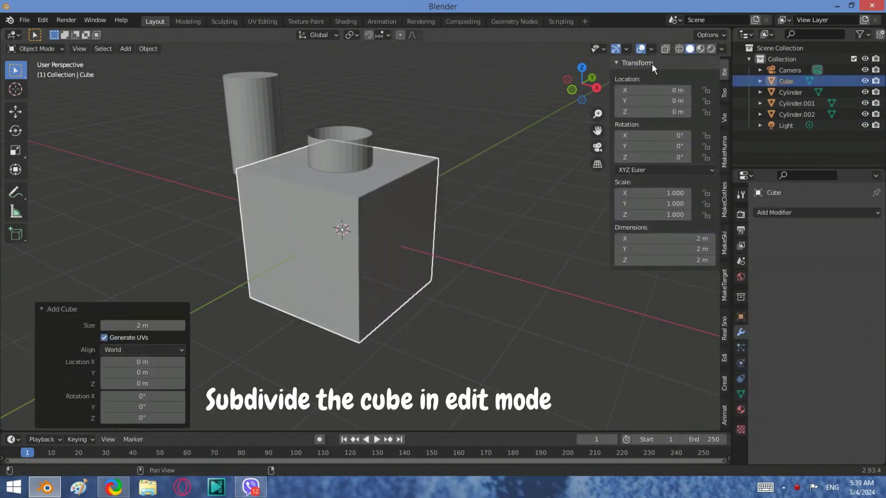
{"action": "left_click", "coordinate": [679, 48]}
{"action": "key", "text": "s"}
{"action": "left_click", "coordinate": [403, 197]}
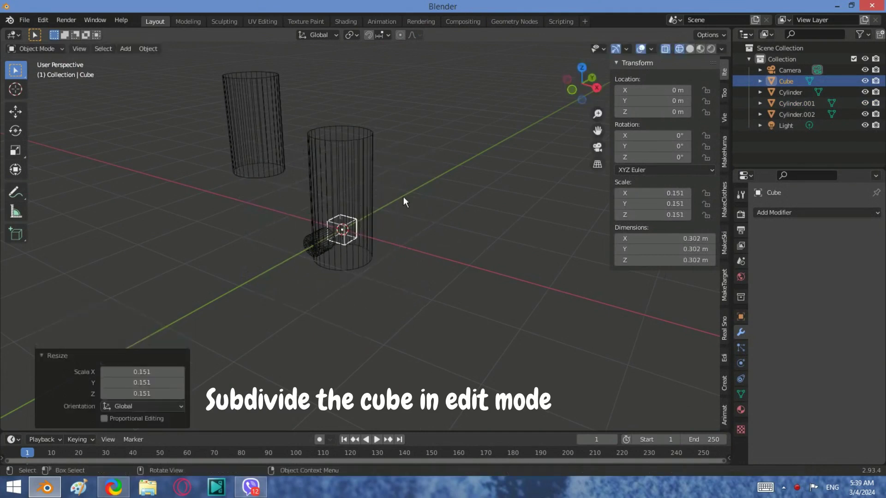
Move the cube right of the perforated cap in front view and shrink it to 0.15 m
{"action": "left_click", "coordinate": [577, 87]}
{"action": "scroll", "coordinate": [382, 231], "scroll_direction": "up", "scroll_amount": 3}
{"action": "key", "text": "g"}
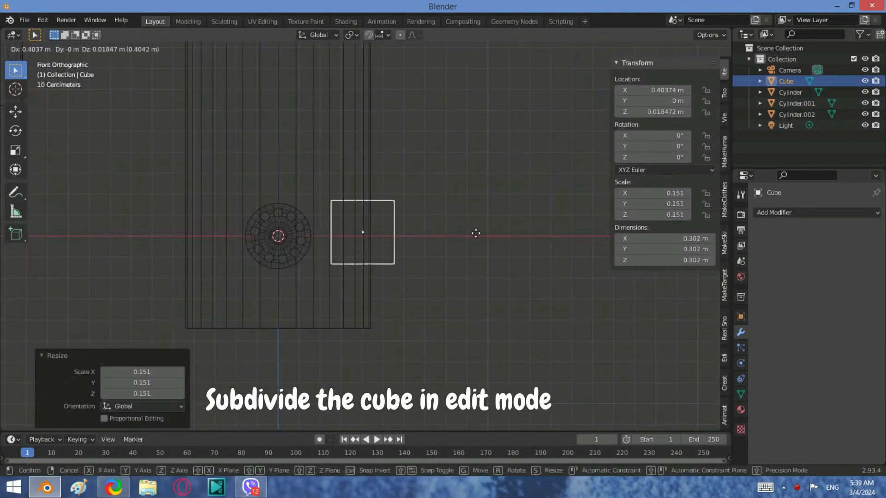
{"action": "left_click", "coordinate": [488, 235]}
{"action": "key", "text": "s"}
{"action": "left_click", "coordinate": [417, 228]}
Subdivide the small cube once with 1 cut in Edit Mode
{"action": "scroll", "coordinate": [418, 228], "scroll_direction": "down", "scroll_amount": 2}
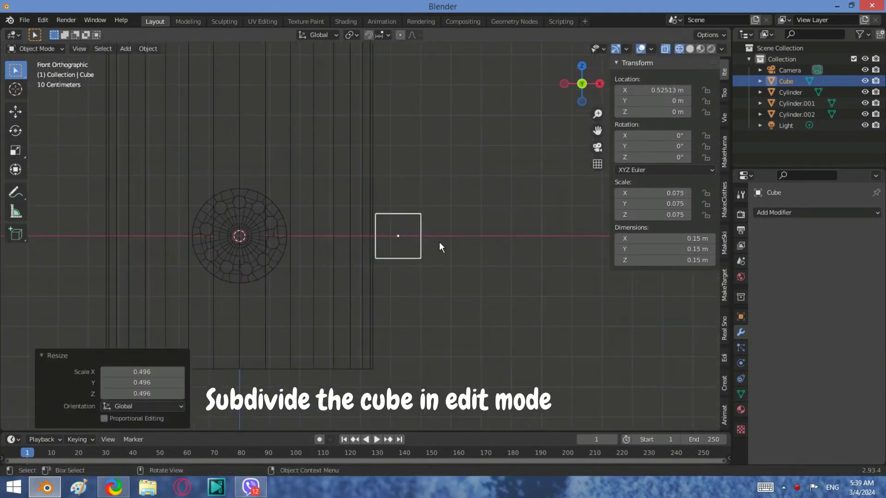
{"action": "key", "text": "Tab"}
{"action": "right_click", "coordinate": [394, 235]}
{"action": "left_click", "coordinate": [378, 229]}
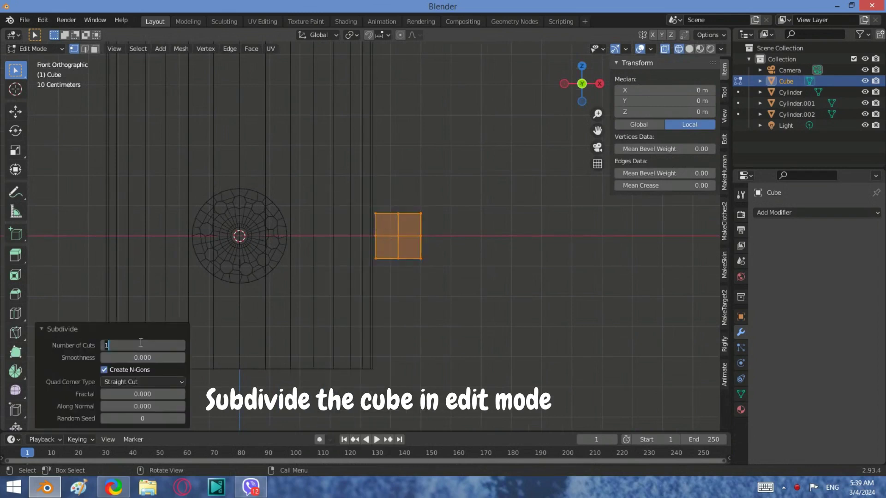
Subdivide the cube with 3 cuts and move it along X beside the grinder
{"action": "key", "text": "Return"}
{"action": "scroll", "coordinate": [457, 268], "scroll_direction": "up", "scroll_amount": 3}
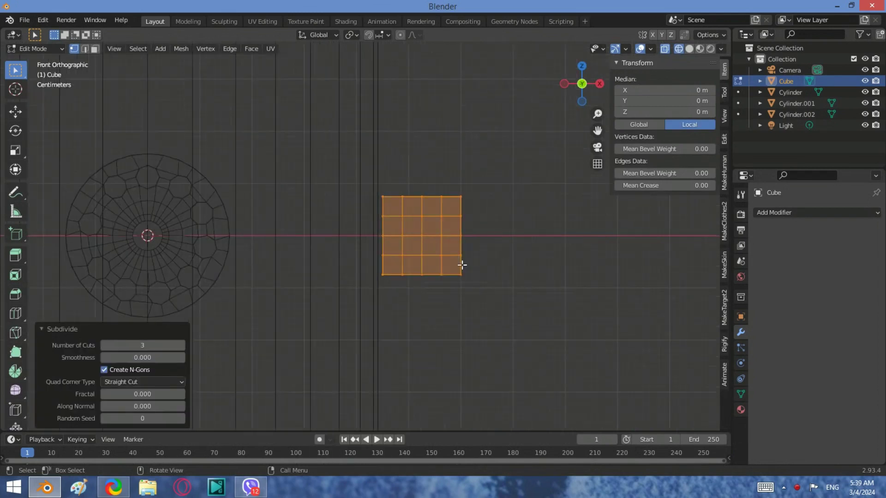
{"action": "key", "text": "g"}
{"action": "key", "text": "x"}
{"action": "left_click", "coordinate": [447, 263]}
{"action": "scroll", "coordinate": [412, 240], "scroll_direction": "down", "scroll_amount": 2}
{"action": "middle_click_drag", "start_coordinate": [411, 239], "coordinate": [514, 257]}
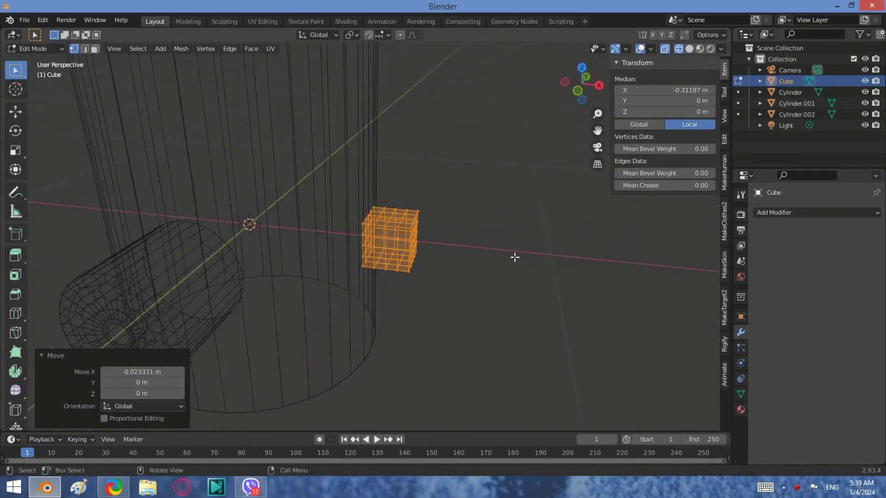
Scale the cube down and move it left in the front orthographic view
{"action": "key", "text": "s"}
{"action": "left_click", "coordinate": [494, 253]}
{"action": "key", "text": "KP_1"}
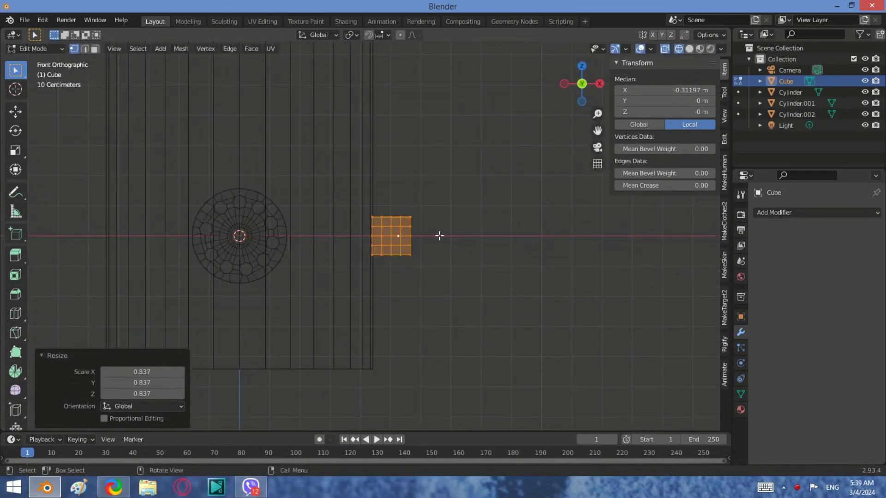
{"action": "key", "text": "g"}
{"action": "left_click", "coordinate": [432, 236]}
Select the two right vertex columns and stretch them far right along X
{"action": "left_click_drag", "start_coordinate": [429, 278], "coordinate": [402, 200]}
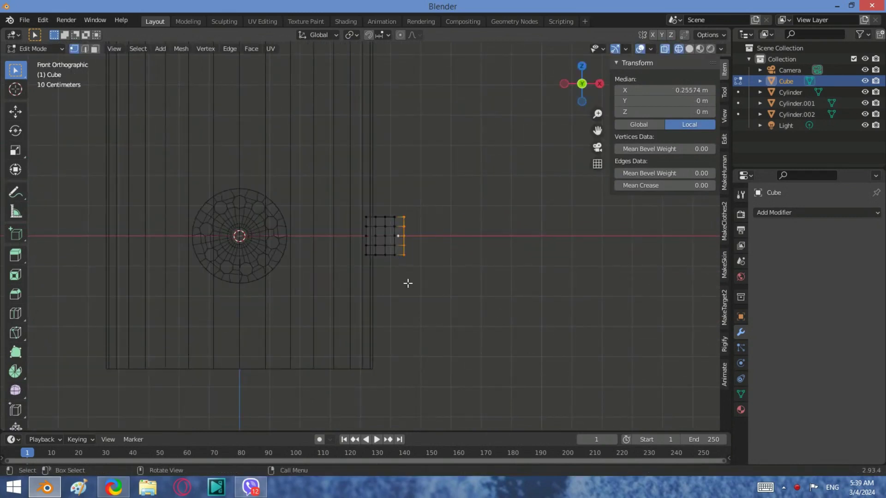
{"action": "left_click_drag", "start_coordinate": [429, 249], "coordinate": [390, 206], "text": "shift"}
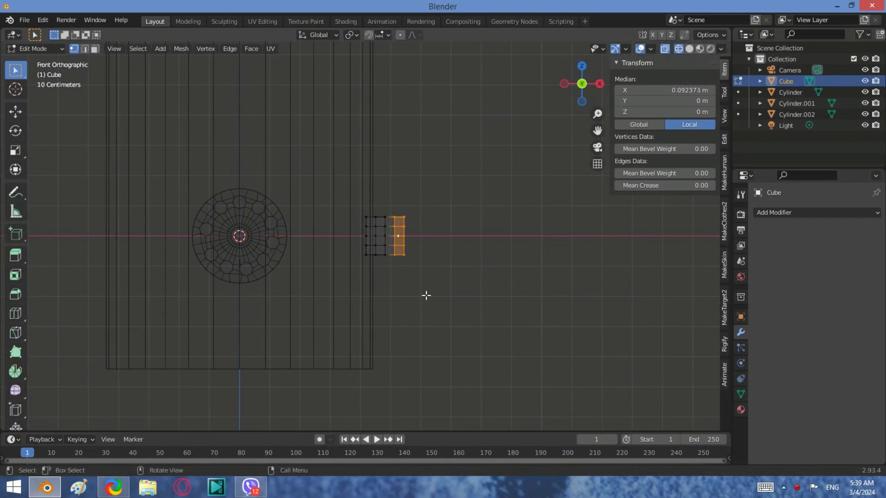
{"action": "key", "text": "g"}
{"action": "key", "text": "x"}
{"action": "left_click", "coordinate": [597, 294]}
{"action": "mouse_move", "coordinate": [597, 295]}
{"action": "middle_mouse_down"}
{"action": "mouse_move", "coordinate": [420, 303]}
{"action": "mouse_move", "coordinate": [429, 298]}
{"action": "middle_mouse_up"}
{"action": "left_click", "coordinate": [575, 94]}
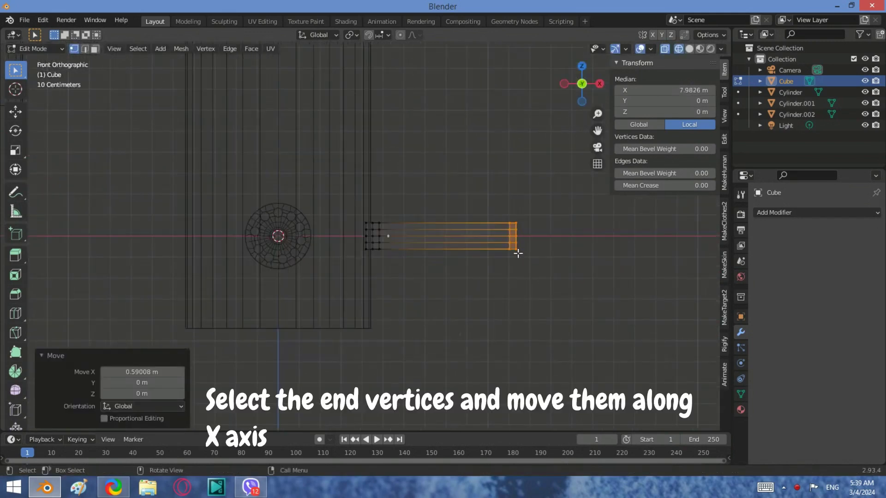
Move the bar's end vertices left along X to adjust its length
{"action": "left_click_drag", "start_coordinate": [519, 256], "coordinate": [492, 242]}
{"action": "key", "text": "g"}
{"action": "key", "text": "x"}
{"action": "left_click", "coordinate": [496, 279]}
{"action": "middle_click_drag", "start_coordinate": [496, 279], "coordinate": [564, 134]}
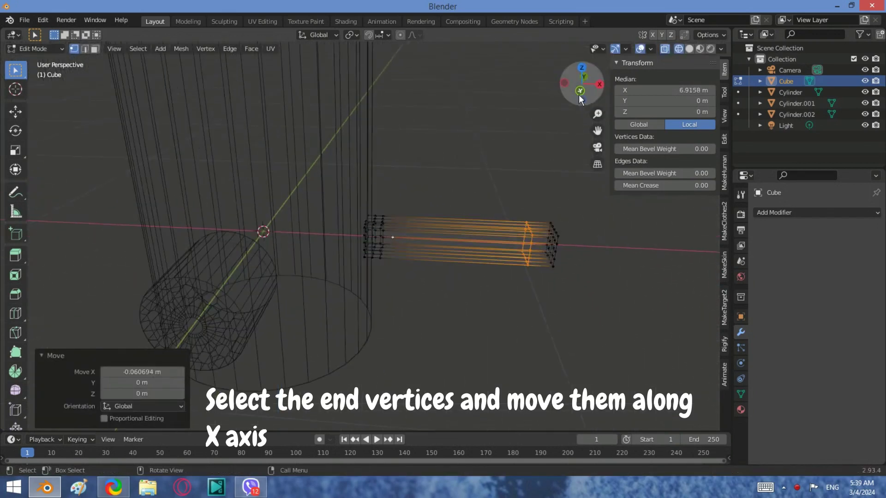
{"action": "left_click", "coordinate": [582, 88]}
{"action": "scroll", "coordinate": [515, 199], "scroll_direction": "down", "scroll_amount": 2}
Extrude the end vertices upward along Z and add a loop cut slid along Z
{"action": "key", "text": "e"}
{"action": "key", "text": "z"}
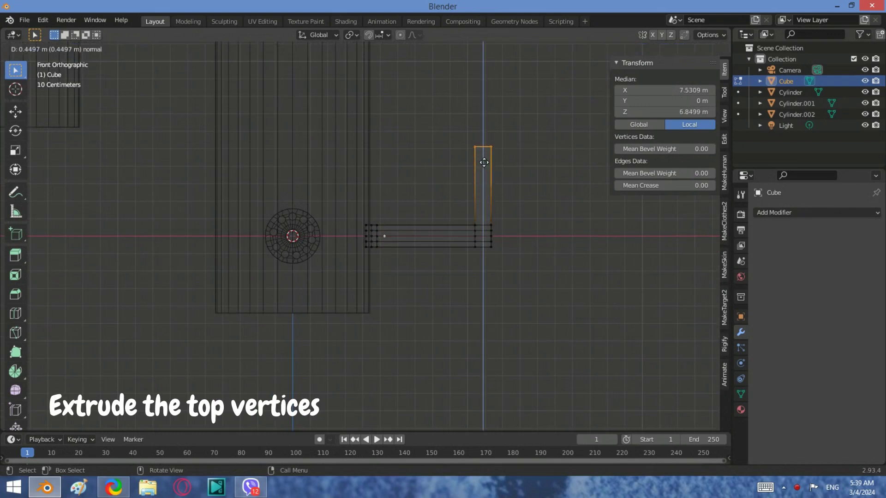
{"action": "left_click", "coordinate": [474, 158]}
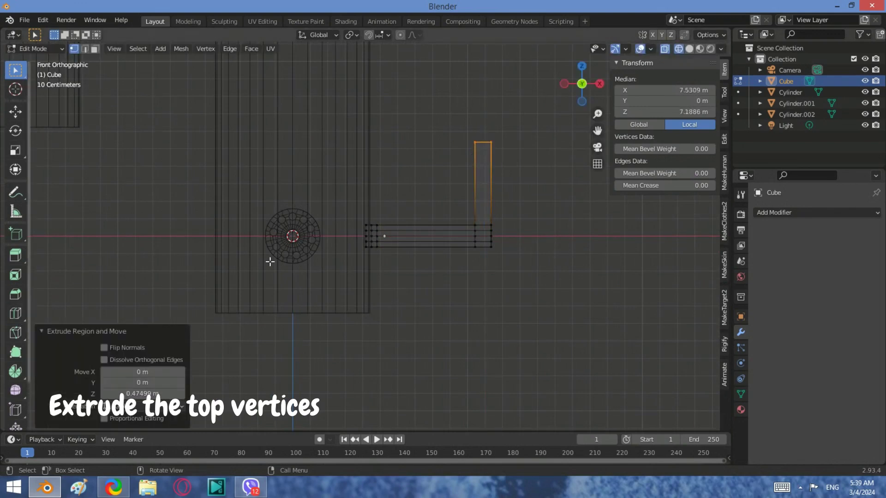
{"action": "left_click", "coordinate": [13, 315]}
{"action": "left_click", "coordinate": [523, 174]}
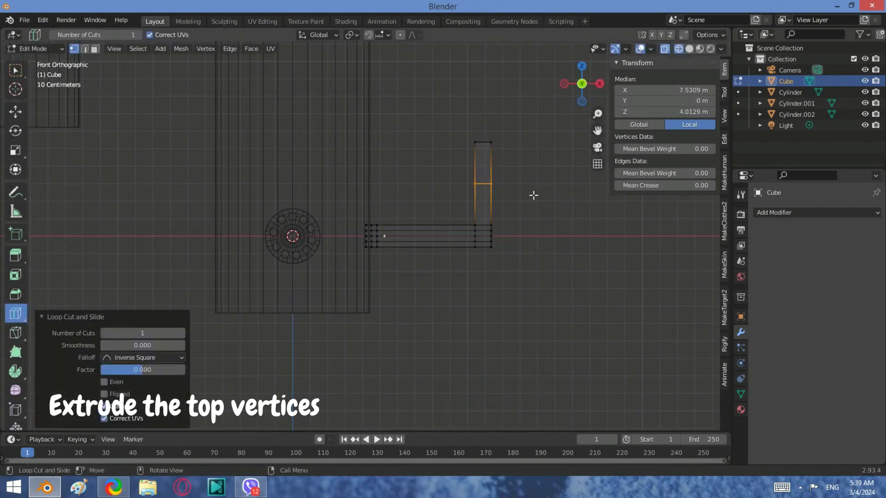
{"action": "key", "text": "g"}
{"action": "key", "text": "z"}
{"action": "left_click", "coordinate": [534, 168]}
Select the upright's top vertices and extrude them to the right
{"action": "key", "text": "w"}
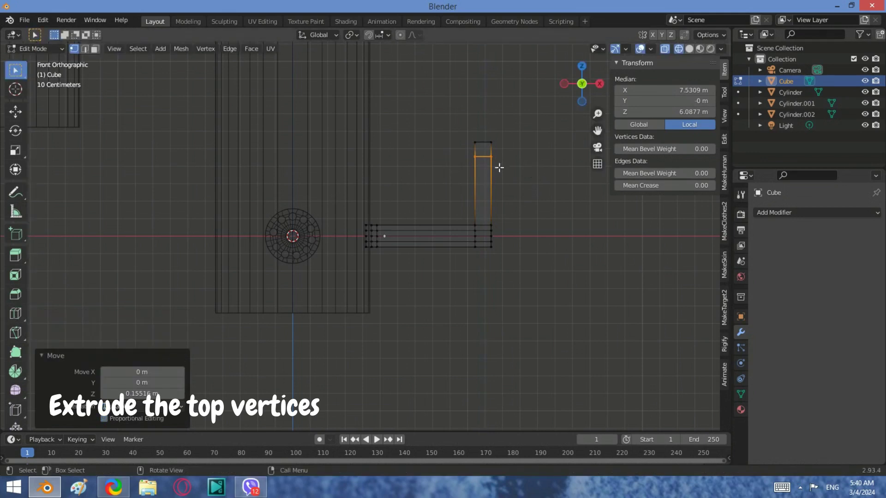
{"action": "left_click_drag", "start_coordinate": [538, 197], "coordinate": [477, 109]}
{"action": "key", "text": "e"}
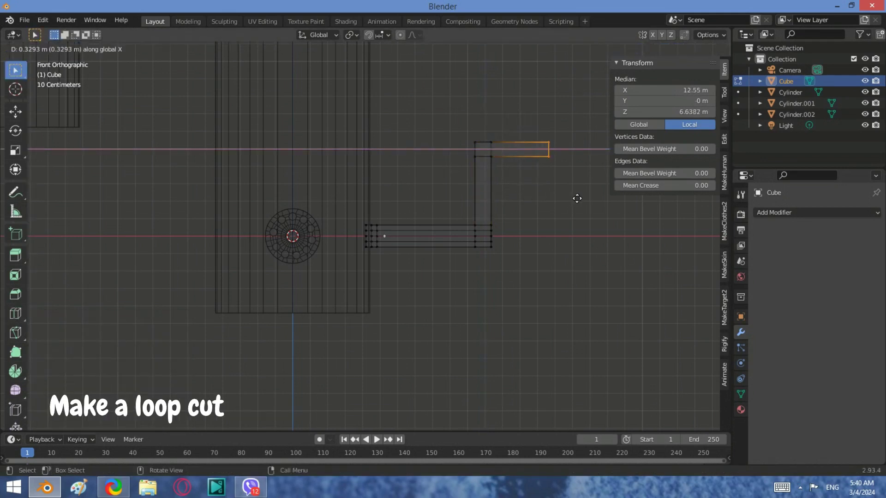
{"action": "left_click", "coordinate": [578, 199]}
{"action": "mouse_move", "coordinate": [504, 188]}
{"action": "middle_mouse_down"}
{"action": "mouse_move", "coordinate": [443, 245]}
{"action": "mouse_move", "coordinate": [450, 238]}
{"action": "middle_mouse_up"}
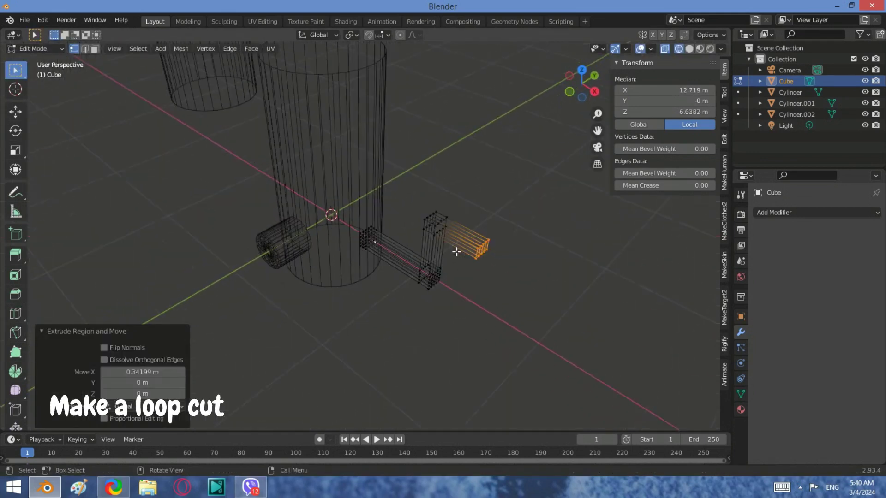
Subdivide the whole crank mesh and return to Object Mode
{"action": "right_click", "coordinate": [437, 241]}
{"action": "key", "text": "a"}
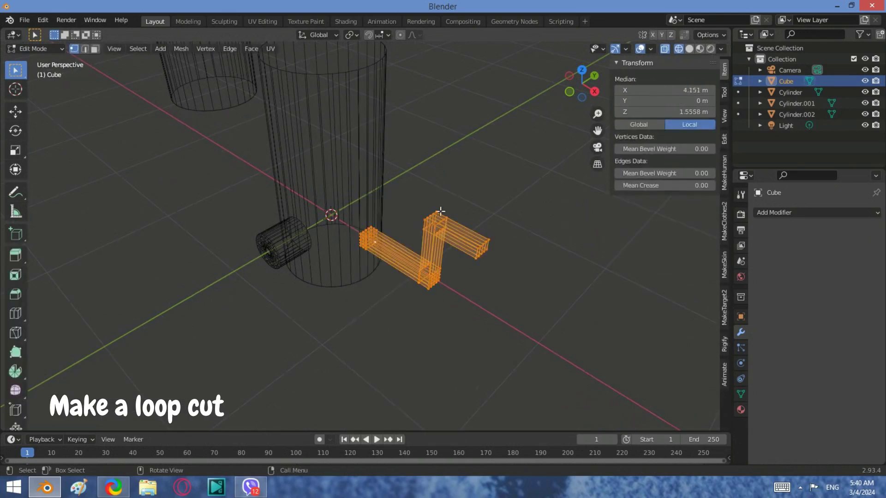
{"action": "right_click", "coordinate": [441, 212]}
{"action": "left_click", "coordinate": [415, 216]}
{"action": "key", "text": "Tab"}
Add a Subdivision Surface modifier with viewport levels 2 and use solid shading
{"action": "left_click", "coordinate": [766, 213]}
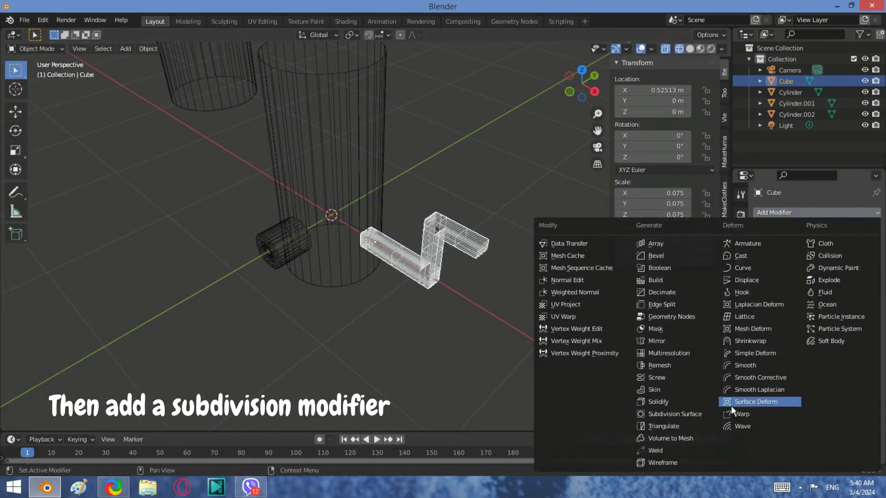
{"action": "left_click", "coordinate": [699, 413]}
{"action": "mouse_move", "coordinate": [514, 260]}
{"action": "middle_mouse_down"}
{"action": "mouse_move", "coordinate": [387, 208]}
{"action": "mouse_move", "coordinate": [486, 213]}
{"action": "mouse_move", "coordinate": [456, 210]}
{"action": "middle_mouse_up"}
{"action": "left_click", "coordinate": [864, 261]}
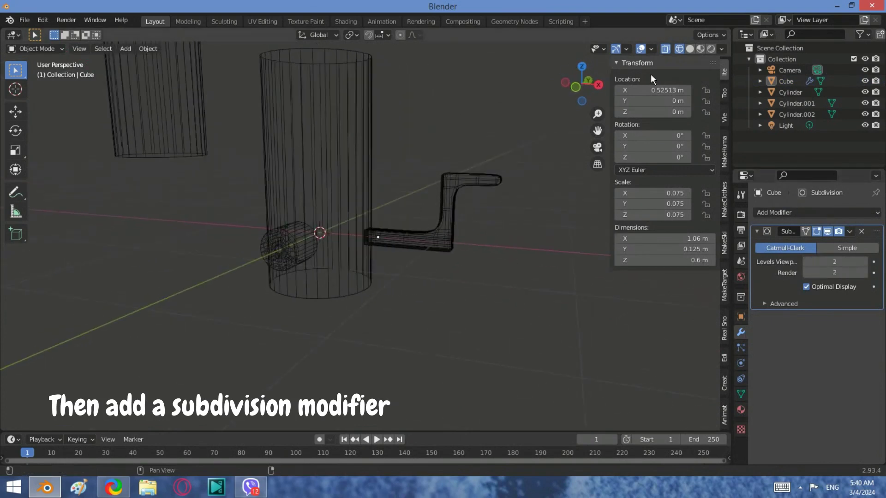
{"action": "left_click", "coordinate": [690, 49]}
Scale the crank handle down to 0.053
{"action": "mouse_move", "coordinate": [530, 194]}
{"action": "middle_mouse_down"}
{"action": "mouse_move", "coordinate": [307, 201]}
{"action": "mouse_move", "coordinate": [502, 171]}
{"action": "middle_mouse_up"}
{"action": "left_click", "coordinate": [499, 264]}
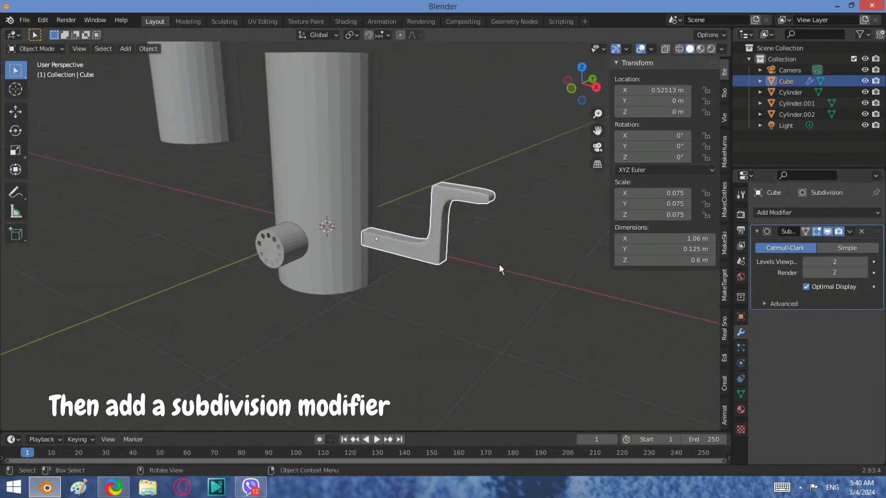
{"action": "key", "text": "s"}
{"action": "left_click", "coordinate": [457, 255]}
{"action": "mouse_move", "coordinate": [457, 255]}
{"action": "middle_mouse_down"}
{"action": "mouse_move", "coordinate": [454, 216]}
{"action": "mouse_move", "coordinate": [417, 258]}
{"action": "mouse_move", "coordinate": [436, 283]}
{"action": "mouse_move", "coordinate": [271, 322]}
{"action": "mouse_move", "coordinate": [401, 271]}
{"action": "mouse_move", "coordinate": [415, 289]}
{"action": "middle_mouse_up"}
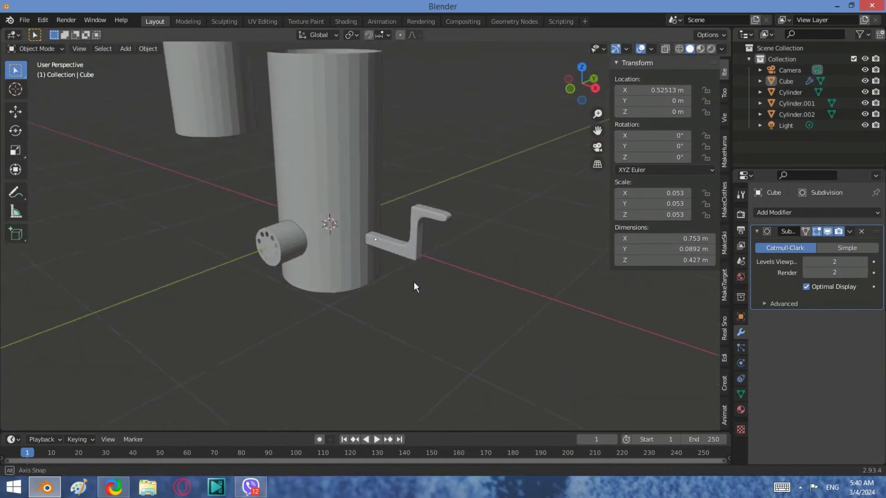
Frame the whole grinder and bring up the Add menu for curves
{"action": "left_click", "coordinate": [800, 487]}
{"action": "scroll", "coordinate": [186, 319], "scroll_direction": "down", "scroll_amount": 3}
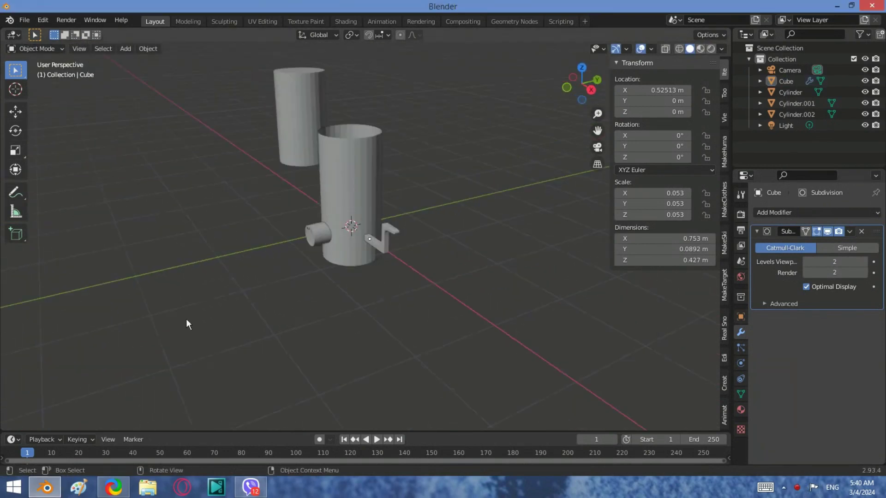
{"action": "middle_click_drag", "start_coordinate": [186, 319], "coordinate": [364, 268]}
{"action": "key", "text": "shift+a"}
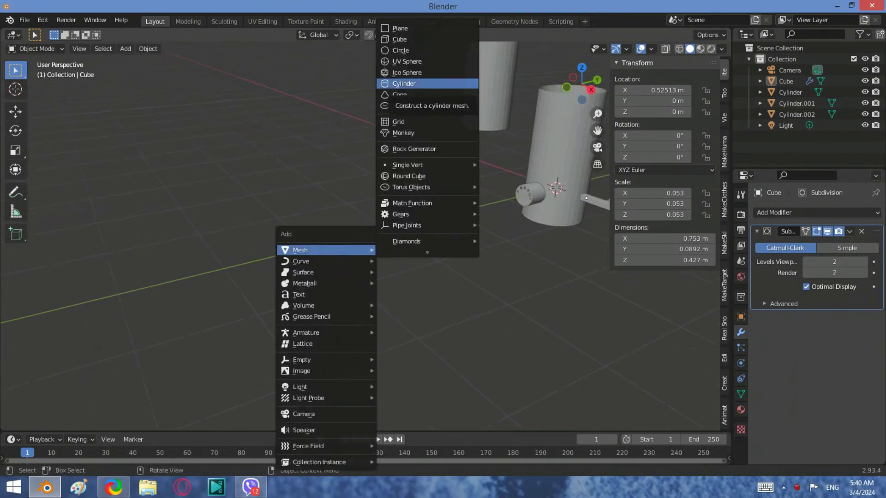
{"action": "mouse_move", "coordinate": [324, 261]}
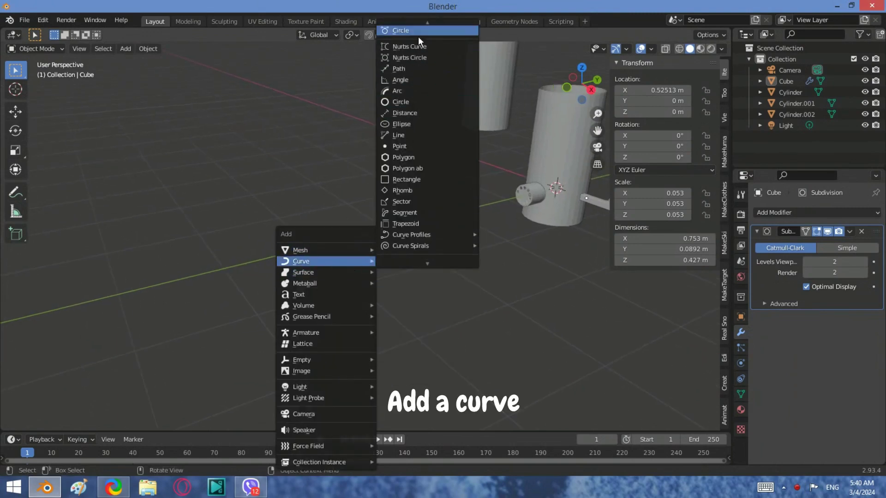
Add a Bezier curve and rotate it 90° on X and 90° on Z
{"action": "left_click", "coordinate": [418, 24]}
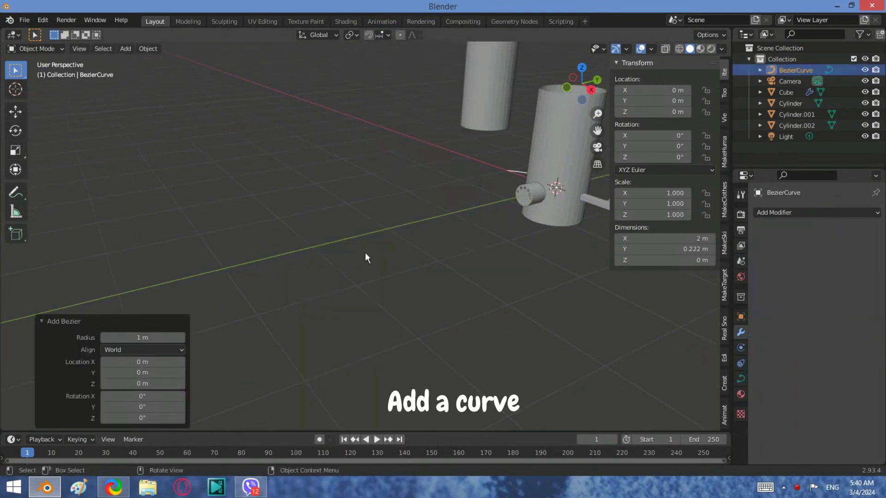
{"action": "left_click", "coordinate": [680, 49]}
{"action": "mouse_move", "coordinate": [521, 192]}
{"action": "middle_mouse_down"}
{"action": "mouse_move", "coordinate": [479, 235]}
{"action": "mouse_move", "coordinate": [395, 248]}
{"action": "middle_mouse_up"}
{"action": "key", "text": "r"}
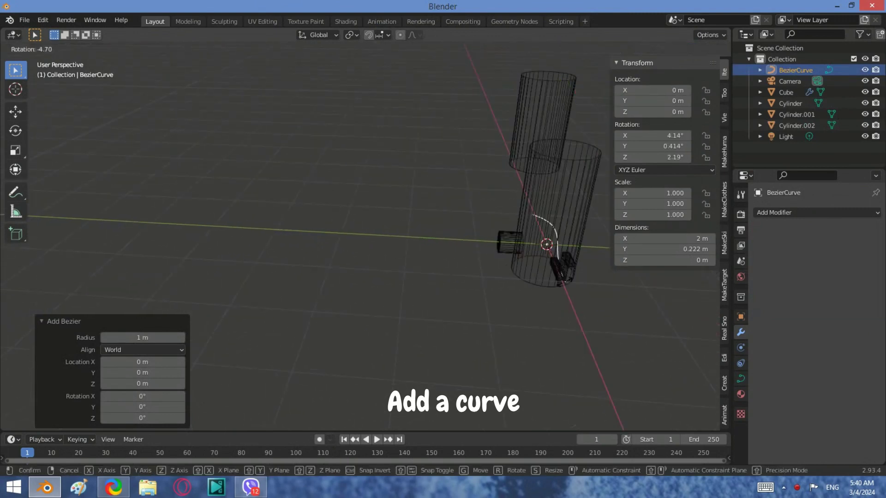
{"action": "key", "text": "x"}
{"action": "key", "text": "Return"}
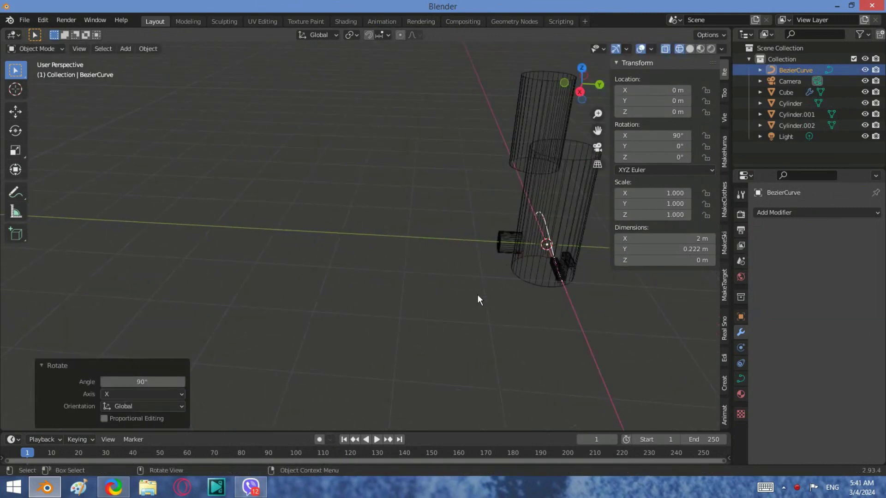
{"action": "type", "text": "rz90"}
{"action": "key", "text": "Return"}
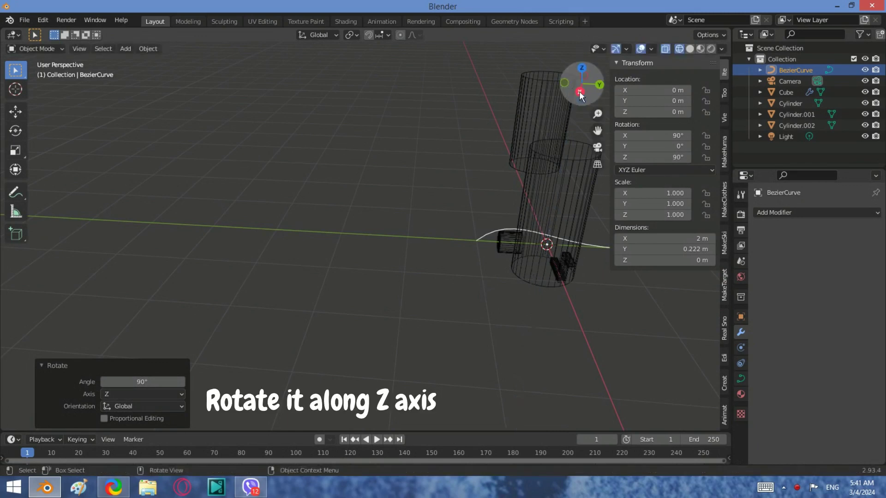
In right side view, move the curve along Y to -1.7072 m
{"action": "left_click", "coordinate": [579, 91]}
{"action": "left_click", "coordinate": [588, 83]}
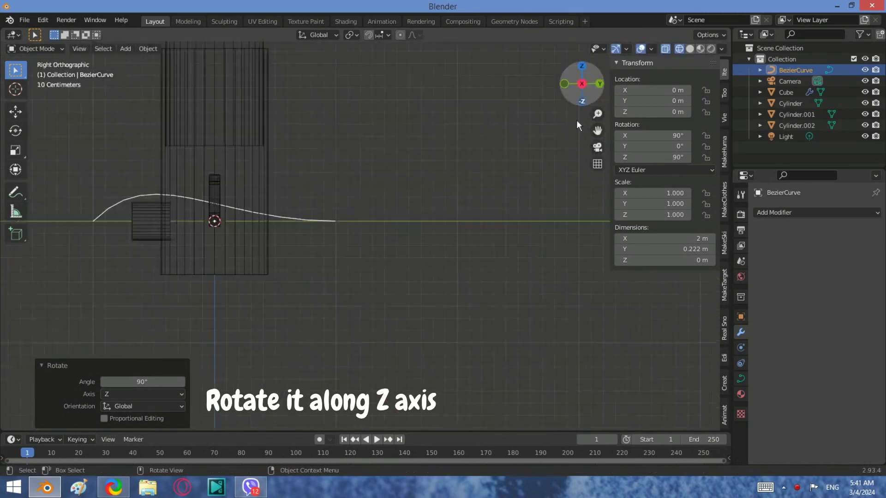
{"action": "key", "text": "g"}
{"action": "left_click", "coordinate": [185, 252]}
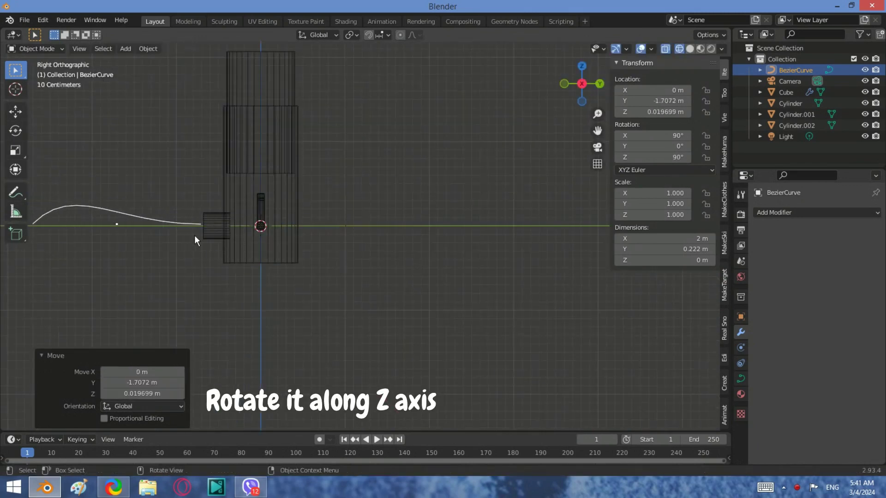
{"action": "middle_click_drag", "start_coordinate": [185, 252], "coordinate": [174, 246]}
Set the curve's bevel depth to 0.015 m to make it a tube
{"action": "left_click", "coordinate": [740, 380]}
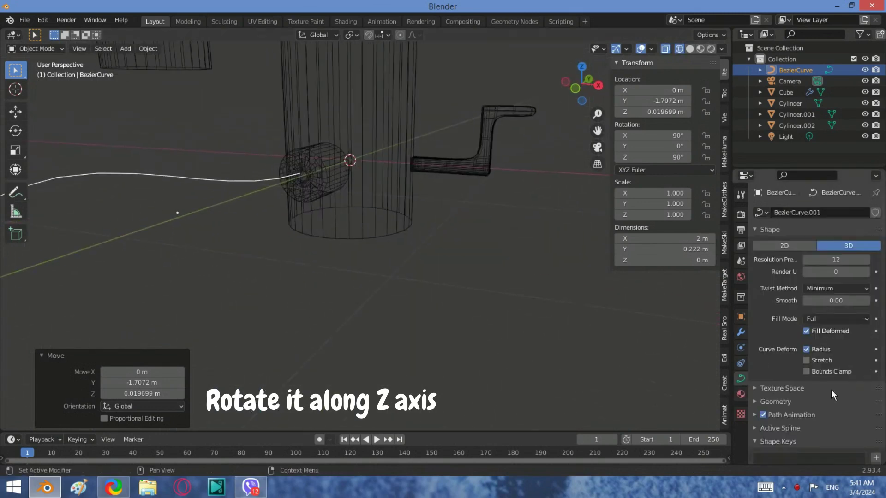
{"action": "scroll", "coordinate": [821, 389], "scroll_direction": "down", "scroll_amount": 3}
{"action": "left_click", "coordinate": [801, 364]}
{"action": "scroll", "coordinate": [831, 392], "scroll_direction": "down", "scroll_amount": 4}
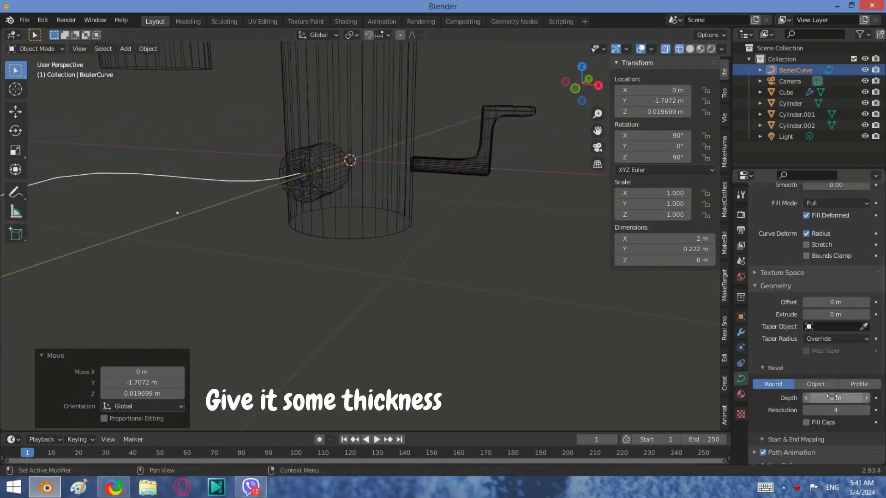
{"action": "left_click_drag", "start_coordinate": [832, 397], "coordinate": [844, 396]}
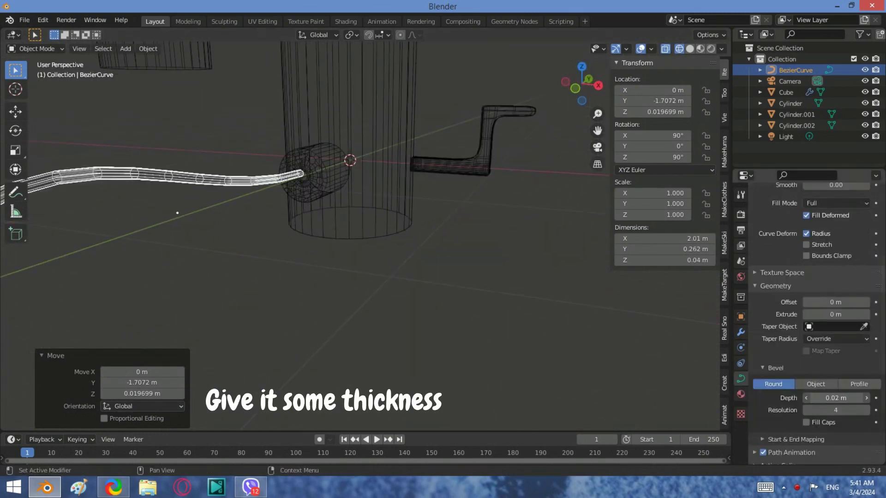
In front view, nudge the tube to X -0.10973 m into the cylinder's hole
{"action": "left_click", "coordinate": [596, 93]}
{"action": "scroll", "coordinate": [394, 185], "scroll_direction": "up", "scroll_amount": 3}
{"action": "scroll", "coordinate": [415, 203], "scroll_direction": "up", "scroll_amount": 2}
{"action": "key", "text": "g"}
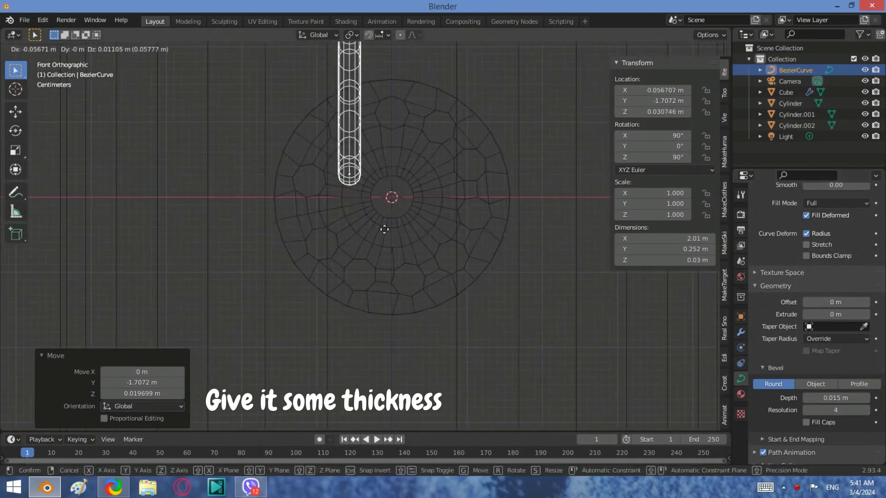
{"action": "left_click", "coordinate": [290, 241]}
{"action": "middle_click_drag", "start_coordinate": [291, 241], "coordinate": [318, 265]}
{"action": "scroll", "coordinate": [432, 253], "scroll_direction": "down", "scroll_amount": 3}
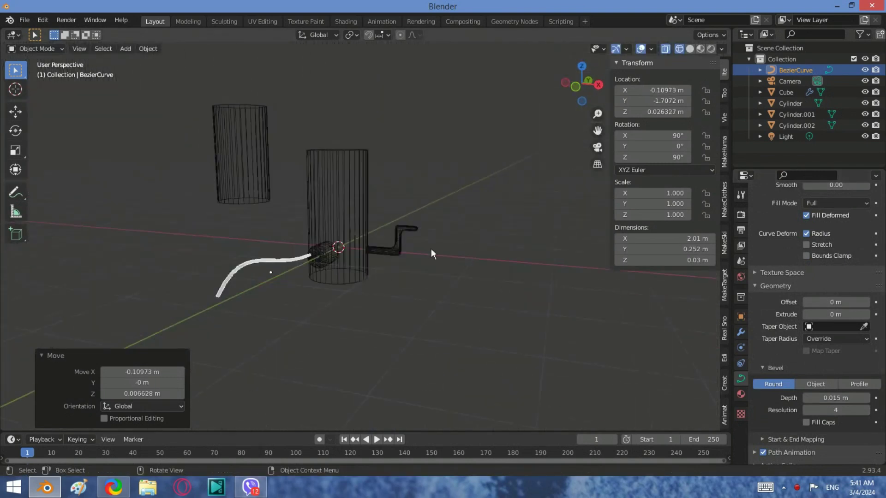
{"action": "scroll", "coordinate": [432, 253], "scroll_direction": "up", "scroll_amount": 2}
{"action": "scroll", "coordinate": [400, 257], "scroll_direction": "up", "scroll_amount": 3}
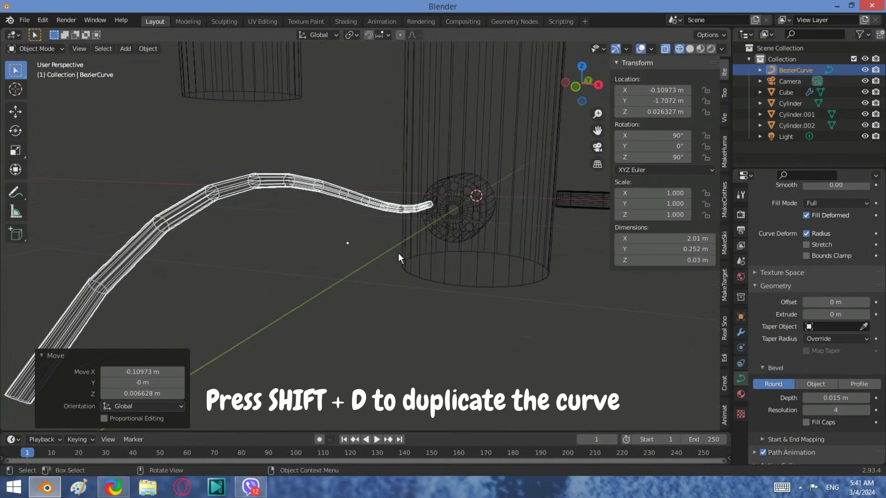
In front view, duplicate the tube five times into holes on the disc
{"action": "left_click", "coordinate": [575, 87]}
{"action": "scroll", "coordinate": [341, 266], "scroll_direction": "up", "scroll_amount": 2}
{"action": "scroll", "coordinate": [341, 265], "scroll_direction": "up", "scroll_amount": 2}
{"action": "key", "text": "shift+d"}
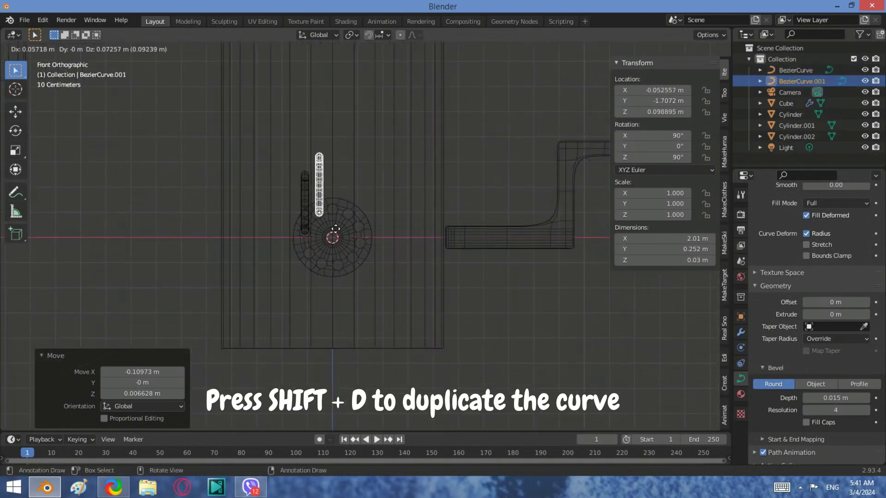
{"action": "left_click", "coordinate": [333, 235]}
{"action": "scroll", "coordinate": [351, 231], "scroll_direction": "up", "scroll_amount": 4}
{"action": "scroll", "coordinate": [369, 194], "scroll_direction": "up", "scroll_amount": 2}
{"action": "key", "text": "shift+d"}
{"action": "left_click", "coordinate": [392, 176]}
{"action": "key", "text": "shift+d"}
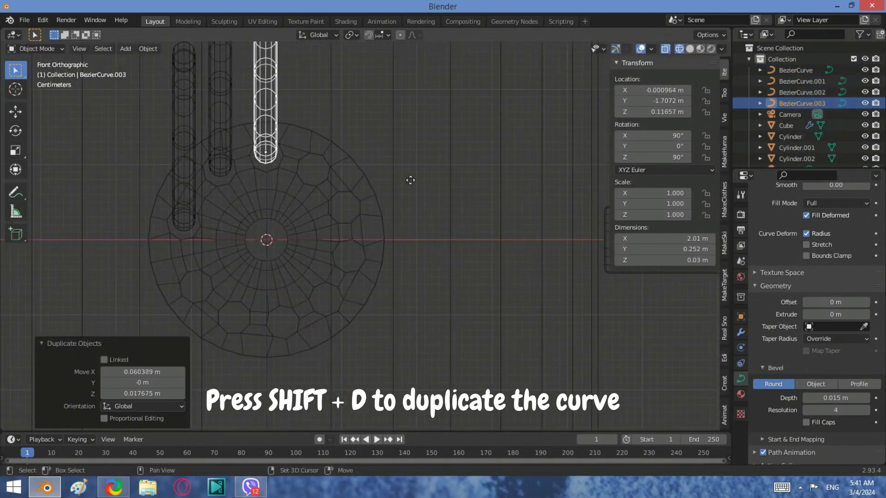
{"action": "left_click", "coordinate": [429, 199]}
{"action": "key", "text": "shift+d"}
{"action": "left_click", "coordinate": [476, 258]}
{"action": "key", "text": "shift+d"}
{"action": "left_click", "coordinate": [477, 284]}
Place five more tube duplicates, up to BezierCurve.010, in the remaining holes
{"action": "key", "text": "shift+d"}
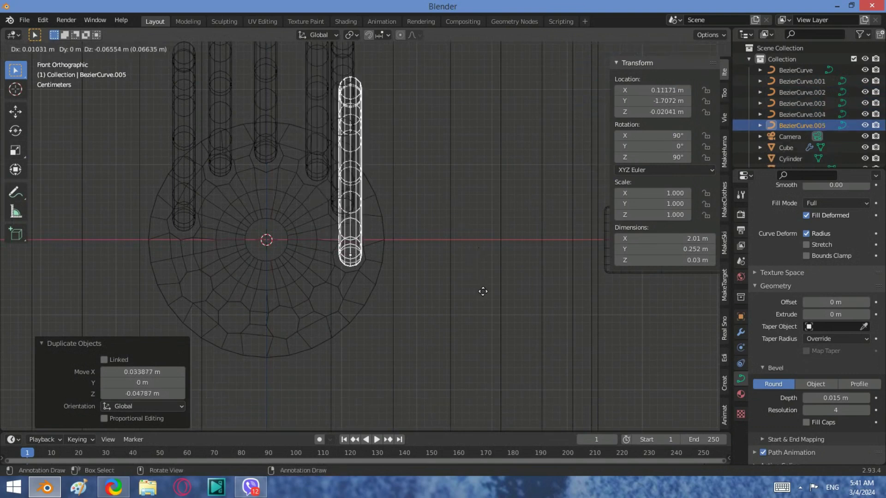
{"action": "left_click", "coordinate": [424, 353]}
{"action": "key", "text": "shift+d"}
{"action": "left_click", "coordinate": [383, 323]}
{"action": "key", "text": "shift+d"}
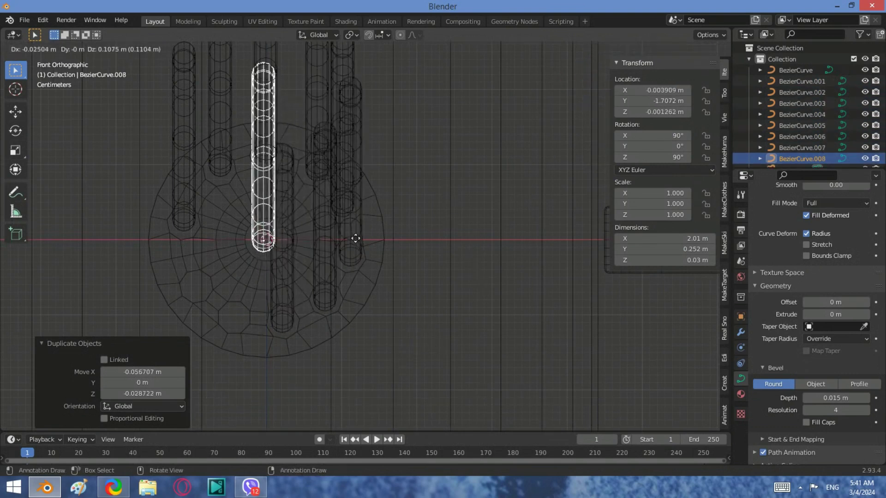
{"action": "left_click", "coordinate": [353, 245]}
{"action": "key", "text": "shift+d"}
{"action": "left_click", "coordinate": [310, 310]}
{"action": "key", "text": "shift+d"}
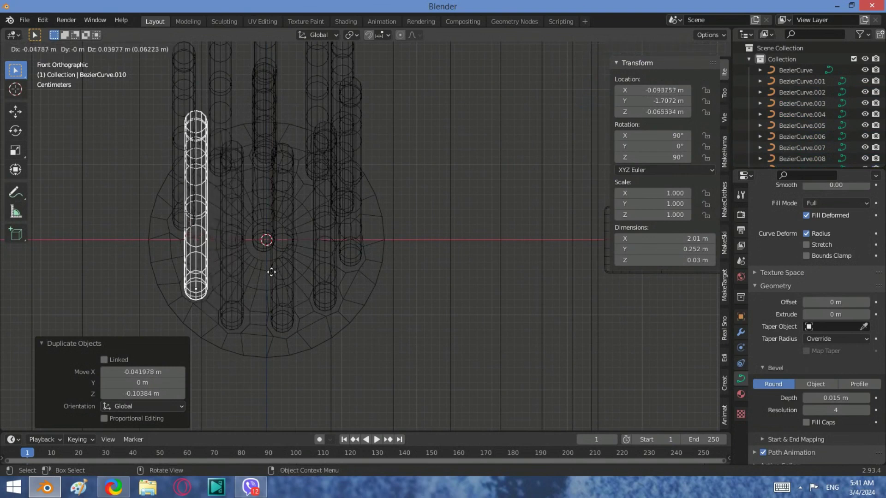
{"action": "left_click", "coordinate": [239, 223]}
Reposition the central tube copy into its hole
{"action": "left_click", "coordinate": [263, 244]}
{"action": "scroll", "coordinate": [263, 245], "scroll_direction": "up", "scroll_amount": 2}
{"action": "key", "text": "g"}
{"action": "left_click", "coordinate": [304, 270]}
{"action": "scroll", "coordinate": [304, 271], "scroll_direction": "down", "scroll_amount": 3}
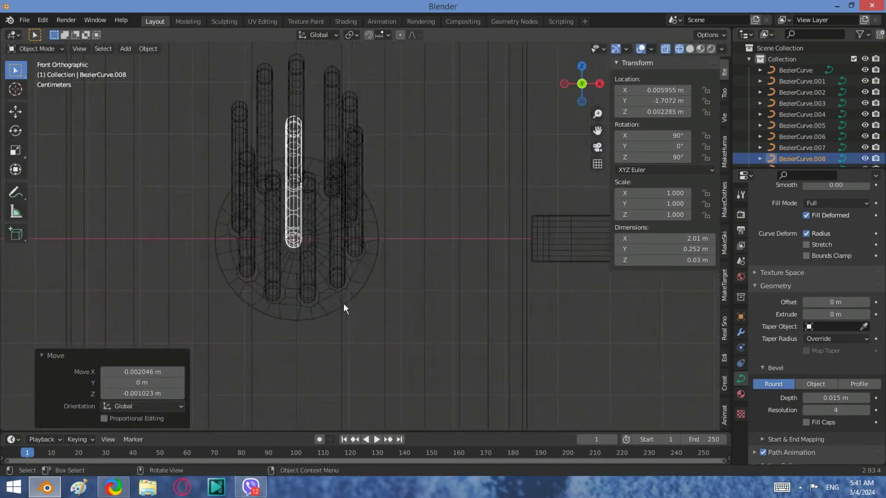
{"action": "middle_click_drag", "start_coordinate": [304, 270], "coordinate": [236, 283]}
Select the floating upper cylinder and enlarge the timeline area
{"action": "scroll", "coordinate": [237, 283], "scroll_direction": "up", "scroll_amount": 2}
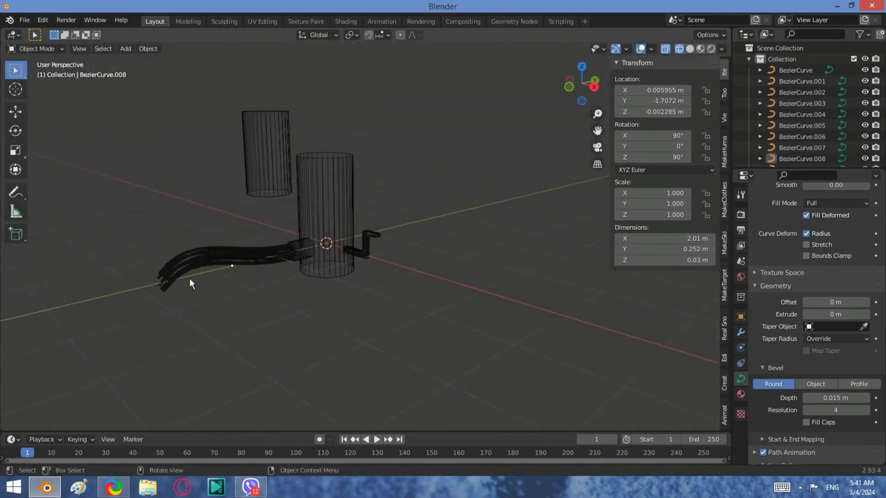
{"action": "scroll", "coordinate": [192, 280], "scroll_direction": "up", "scroll_amount": 2}
{"action": "left_click", "coordinate": [800, 488]}
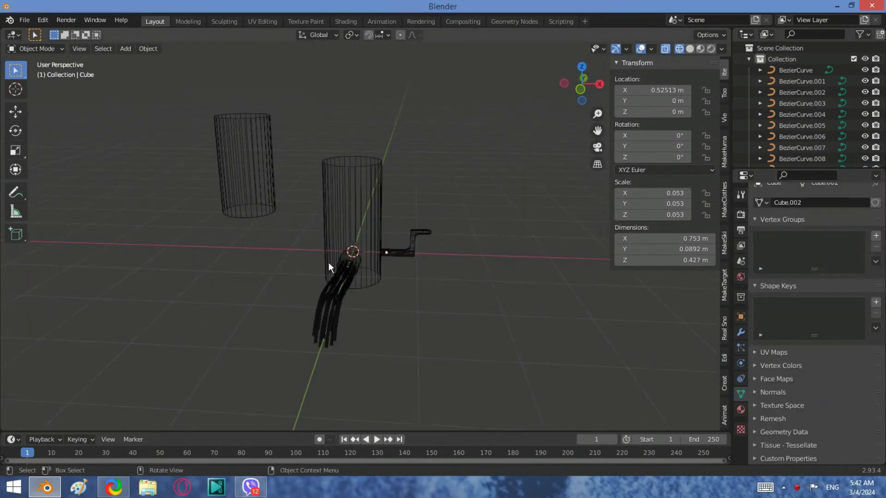
{"action": "left_click", "coordinate": [241, 178]}
{"action": "left_click_drag", "start_coordinate": [168, 432], "coordinate": [169, 239]}
Keyframe the upper cylinder's location and rotation at frame 0, then frame it in front view
{"action": "left_click", "coordinate": [12, 278]}
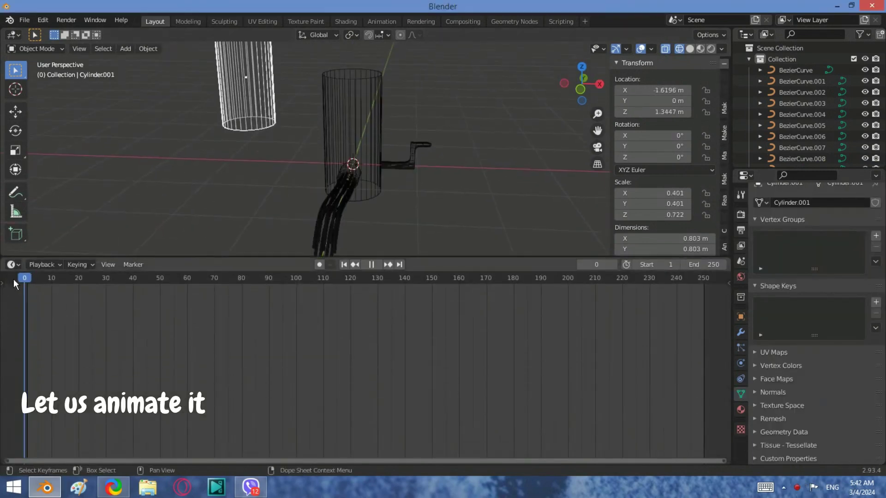
{"action": "key", "text": "i"}
{"action": "left_click", "coordinate": [152, 244]}
{"action": "key", "text": "Home"}
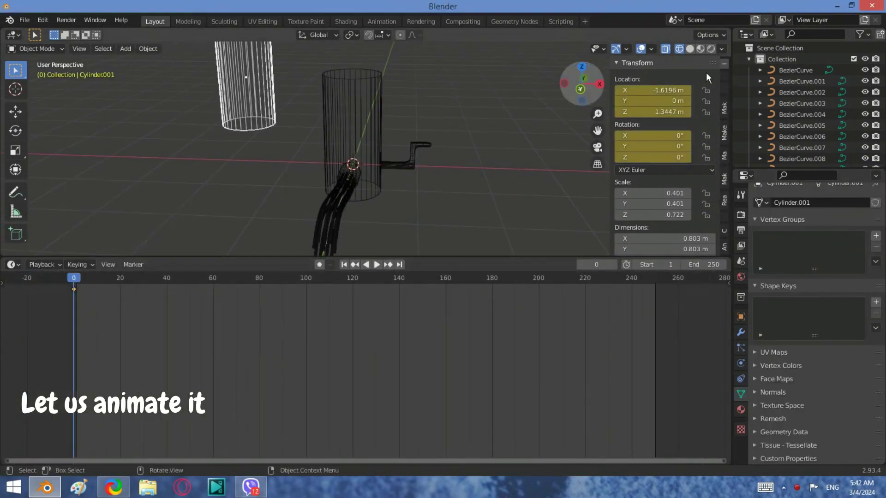
{"action": "left_click", "coordinate": [576, 94]}
{"action": "middle_click_drag", "start_coordinate": [340, 216], "coordinate": [328, 159], "text": "shift"}
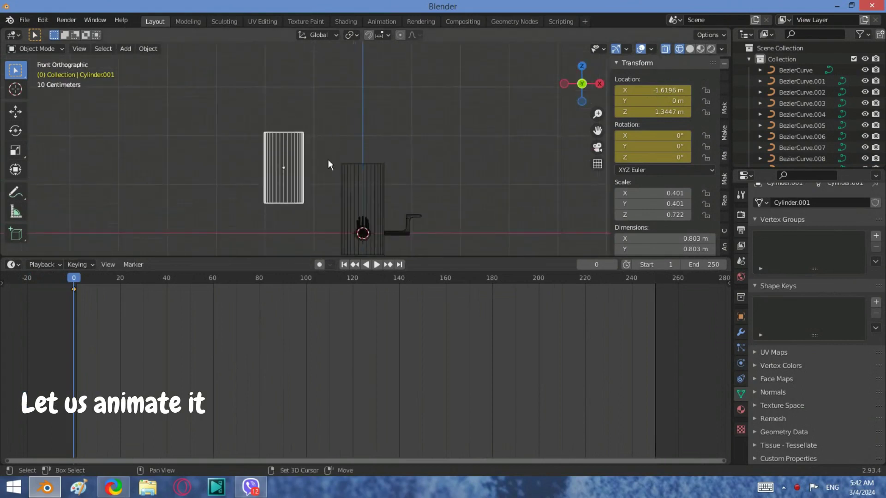
At frame 41, move the upper cylinder and keyframe its location and rotation
{"action": "left_click", "coordinate": [168, 279]}
{"action": "key", "text": "g"}
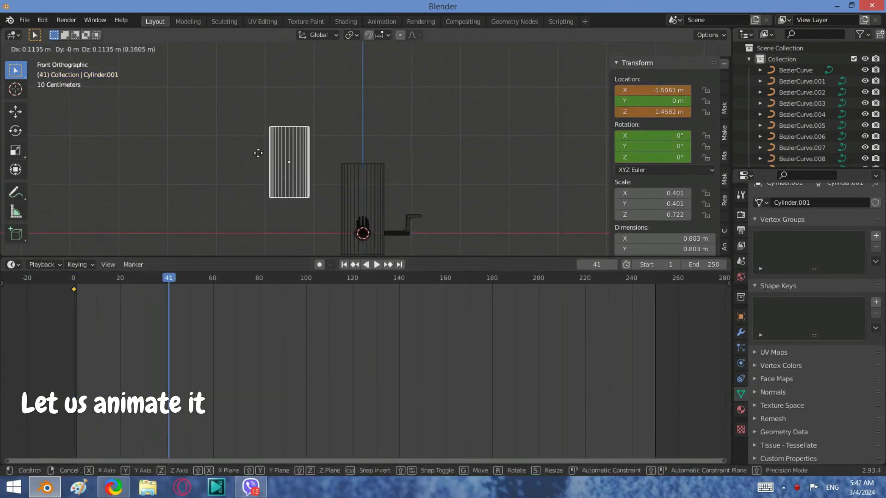
{"action": "left_click", "coordinate": [295, 110]}
{"action": "key", "text": "i"}
{"action": "left_click", "coordinate": [393, 106]}
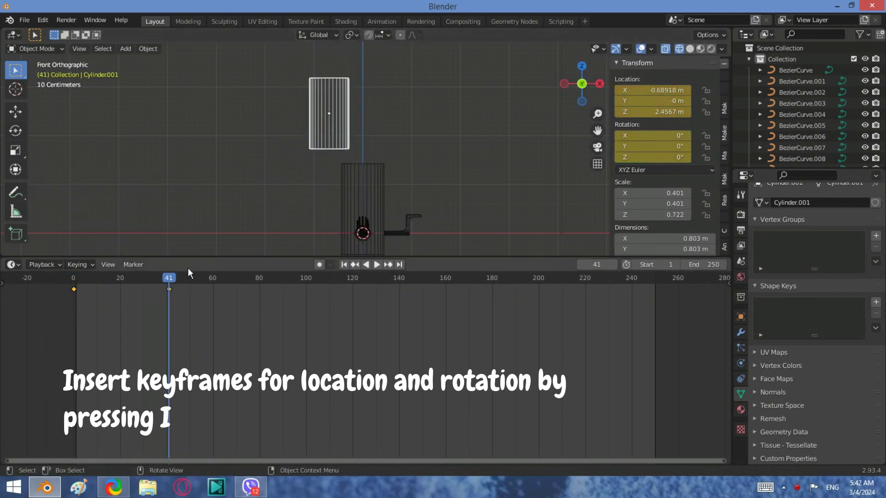
At frame 86, centre the cylinder above the main cylinder and keyframe location and rotation
{"action": "key", "text": "space"}
{"action": "key", "text": "space"}
{"action": "key", "text": "g"}
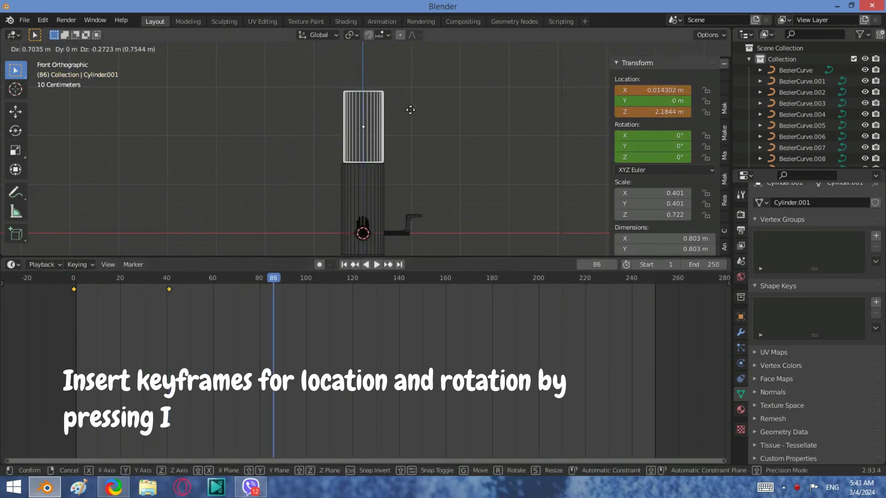
{"action": "left_click", "coordinate": [407, 111]}
{"action": "key", "text": "i"}
{"action": "left_click", "coordinate": [275, 135]}
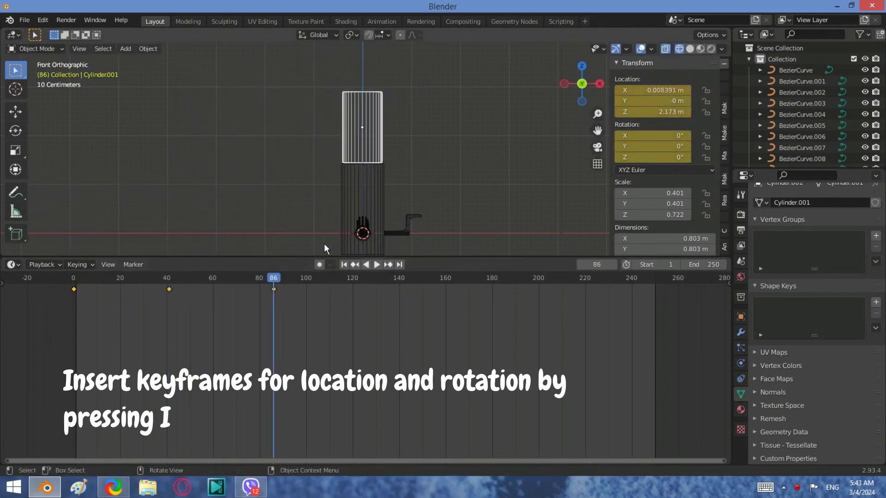
At frame 123, drop the cylinder along Z into the main cylinder and keyframe it
{"action": "key", "text": "space"}
{"action": "key", "text": "space"}
{"action": "middle_click_drag", "start_coordinate": [453, 218], "coordinate": [439, 145], "text": "shift"}
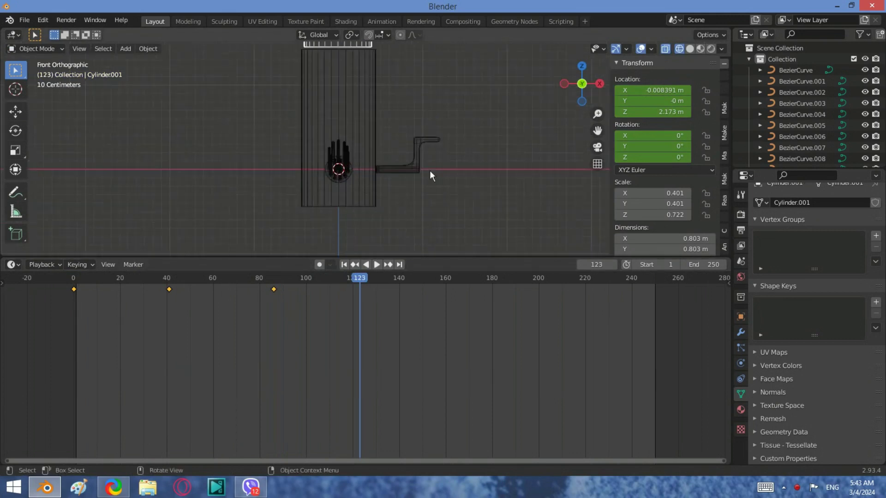
{"action": "key", "text": "g"}
{"action": "key", "text": "z"}
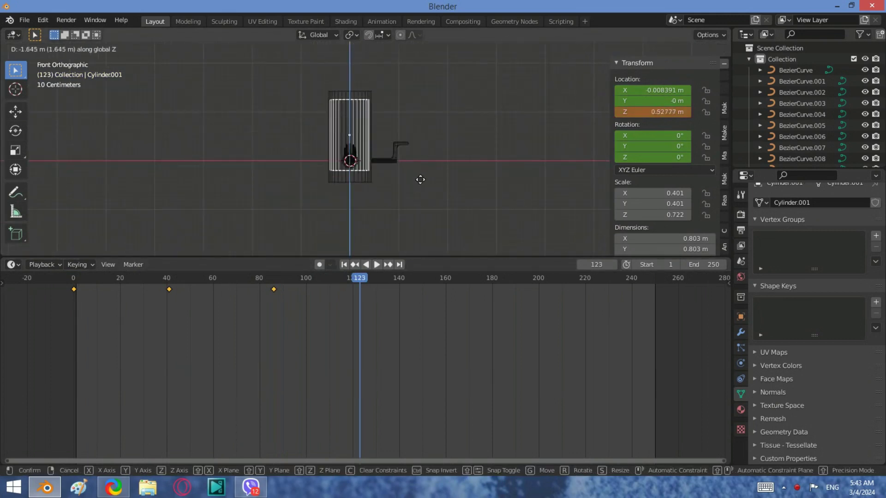
{"action": "left_click", "coordinate": [420, 189]}
{"action": "key", "text": "i"}
{"action": "left_click", "coordinate": [429, 99]}
Orbit and zoom the view, then select the crank handle
{"action": "mouse_move", "coordinate": [428, 99]}
{"action": "middle_mouse_down"}
{"action": "mouse_move", "coordinate": [425, 173]}
{"action": "mouse_move", "coordinate": [295, 267]}
{"action": "middle_mouse_up"}
{"action": "scroll", "coordinate": [341, 212], "scroll_direction": "up", "scroll_amount": 2}
{"action": "scroll", "coordinate": [372, 200], "scroll_direction": "up", "scroll_amount": 1}
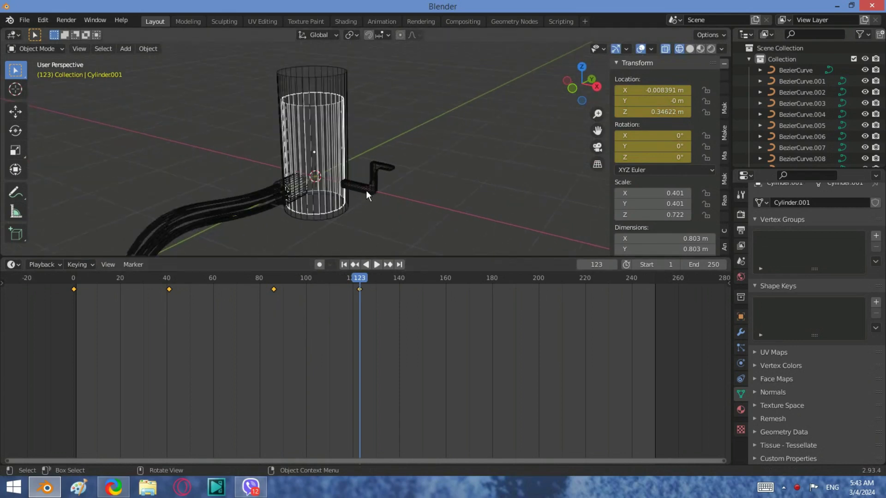
{"action": "left_click", "coordinate": [367, 190]}
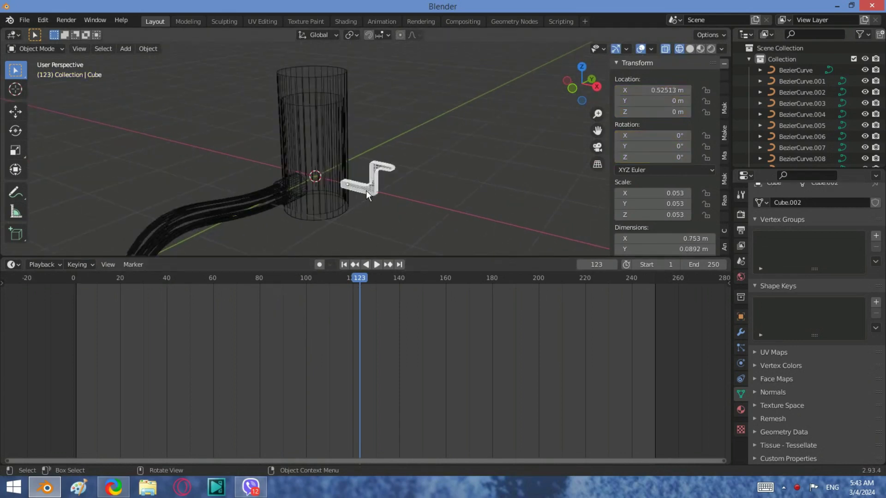
Lock the crank handle's Y and Z rotation and keyframe its rotation at frame 0
{"action": "left_click", "coordinate": [706, 146]}
{"action": "left_click", "coordinate": [706, 158]}
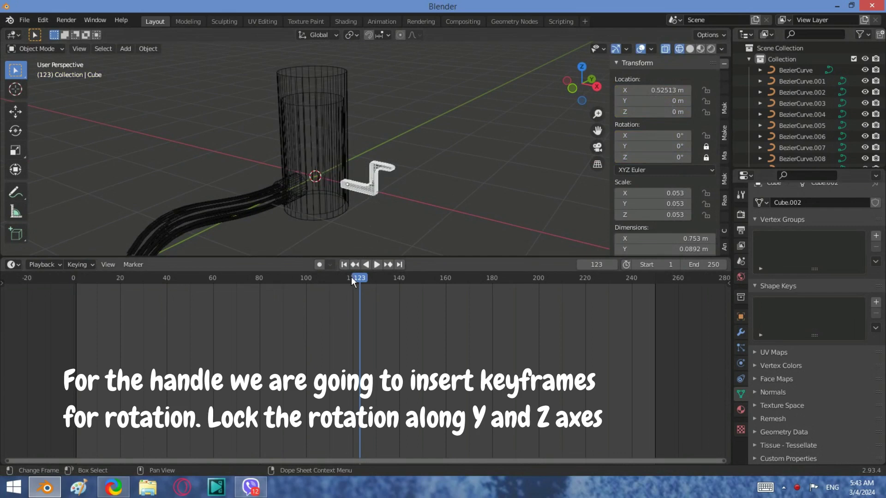
{"action": "left_click_drag", "start_coordinate": [361, 278], "coordinate": [11, 278]}
{"action": "key", "text": "space"}
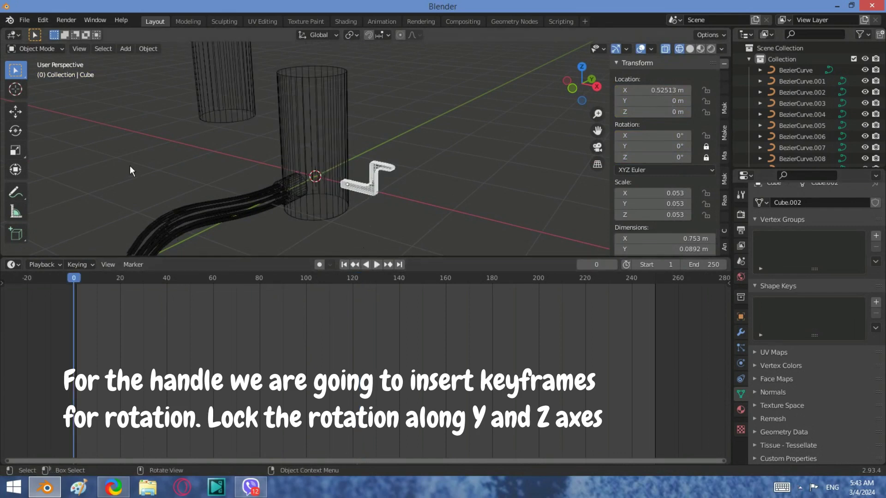
{"action": "key", "text": "i"}
{"action": "left_click", "coordinate": [84, 145]}
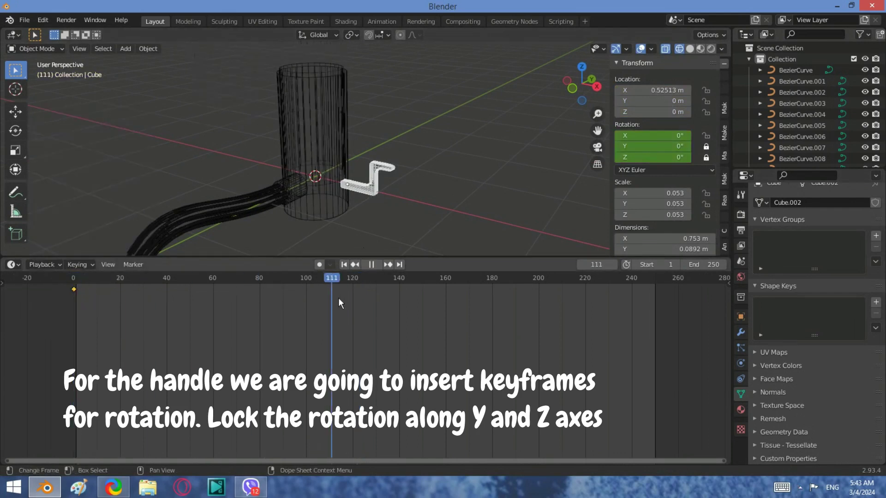
Keyframe the handle's unchanged rotation again at frame 123
{"action": "left_click_drag", "start_coordinate": [74, 279], "coordinate": [361, 298]}
{"action": "key", "text": "i"}
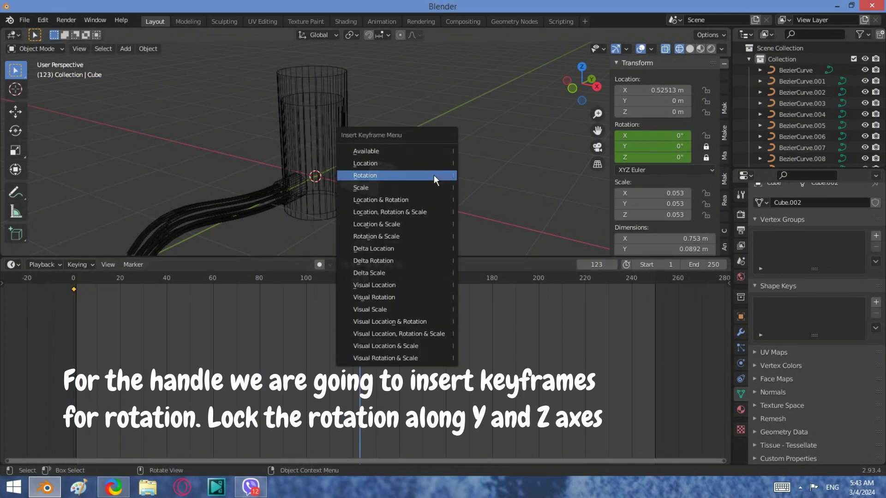
{"action": "left_click", "coordinate": [434, 176]}
{"action": "scroll", "coordinate": [370, 319], "scroll_direction": "up", "scroll_amount": 1}
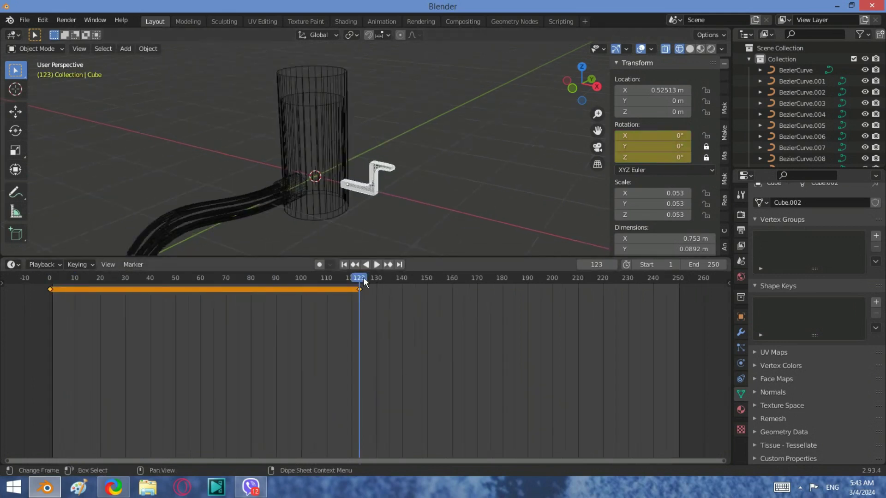
At frame 153, spin the handle about X to about 2078° and keyframe the rotation
{"action": "left_click_drag", "start_coordinate": [361, 277], "coordinate": [434, 291]}
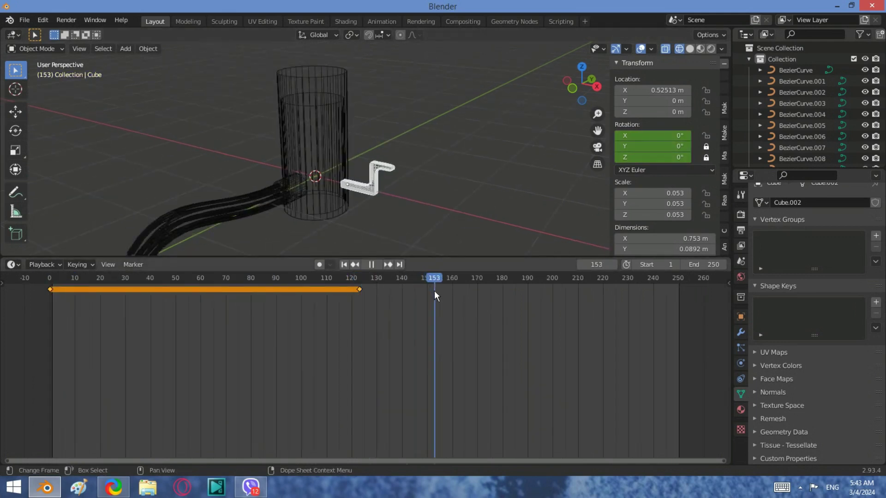
{"action": "key", "text": "r"}
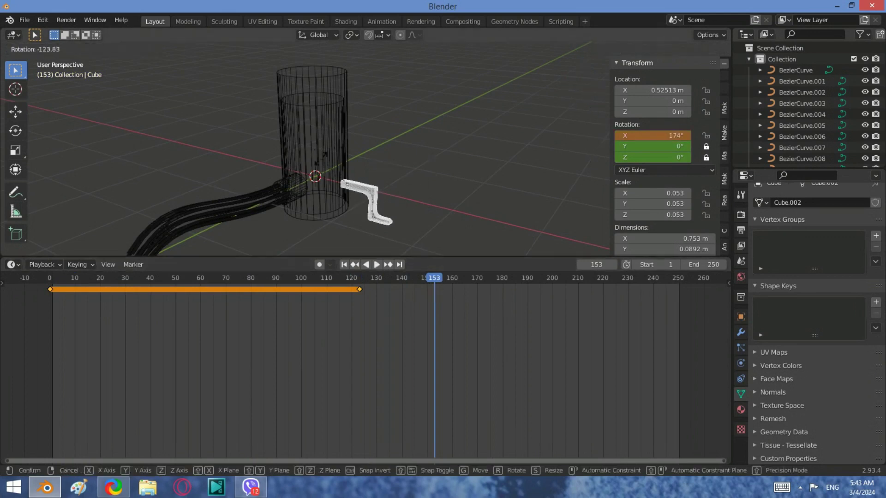
{"action": "left_click", "coordinate": [354, 224]}
{"action": "right_click", "coordinate": [626, 135]}
{"action": "left_click", "coordinate": [626, 136]}
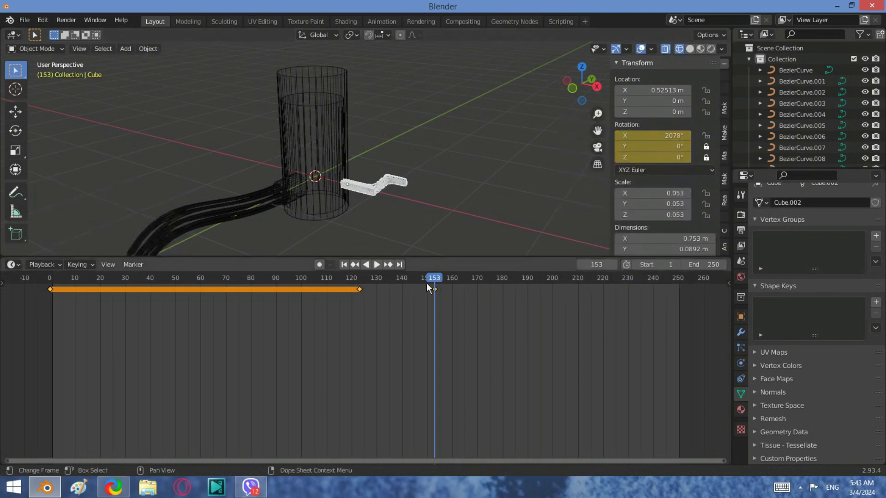
Scrub back to preview the spin, then select the BezierCurve.004 wire
{"action": "mouse_move", "coordinate": [427, 283]}
{"action": "left_mouse_down"}
{"action": "mouse_move", "coordinate": [362, 286]}
{"action": "mouse_move", "coordinate": [422, 289]}
{"action": "left_mouse_up"}
{"action": "left_click", "coordinate": [341, 204]}
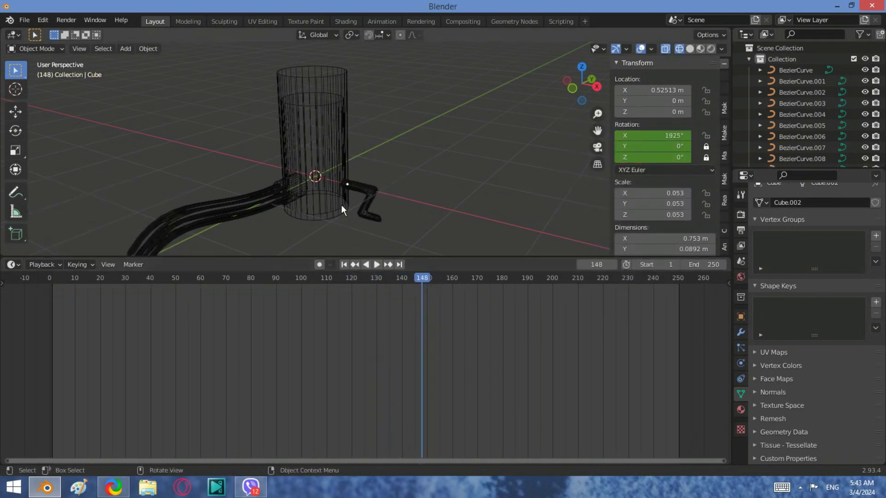
{"action": "left_click", "coordinate": [273, 195]}
Box-select all the wire curves and join them into one object with Ctrl+J
{"action": "scroll", "coordinate": [273, 196], "scroll_direction": "up", "scroll_amount": 1}
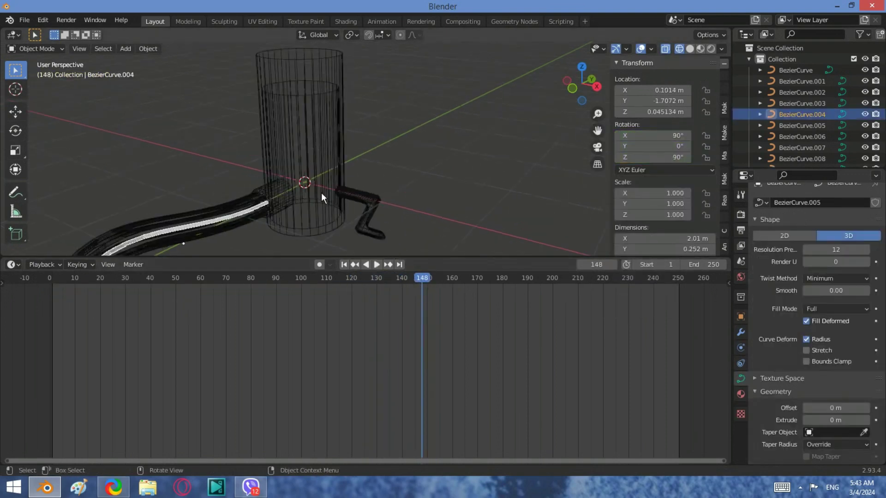
{"action": "scroll", "coordinate": [300, 180], "scroll_direction": "down", "scroll_amount": 2}
{"action": "key", "text": "a"}
{"action": "middle_click_drag", "start_coordinate": [240, 143], "coordinate": [263, 204]}
{"action": "key", "text": "alt+a"}
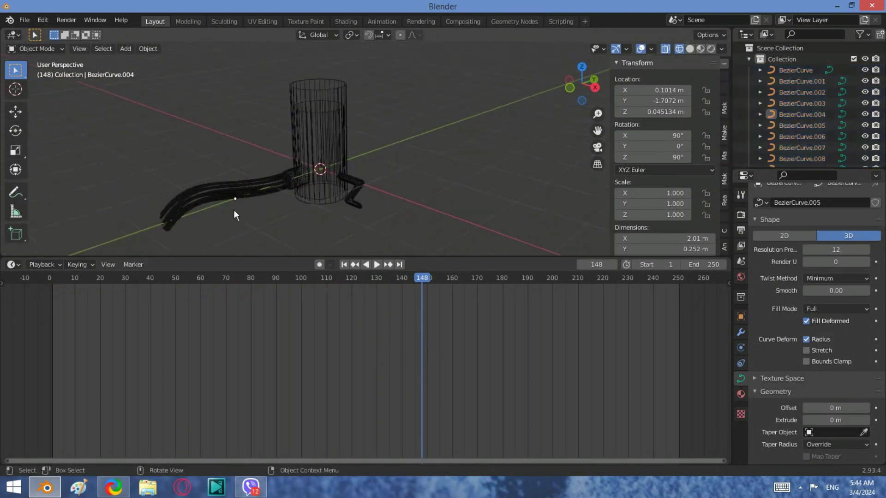
{"action": "left_click_drag", "start_coordinate": [233, 210], "coordinate": [130, 142]}
{"action": "key", "text": "ctrl+j"}
At frame 0, set the bevel Start & End Mapping Factor Start to 1.000
{"action": "scroll", "coordinate": [199, 180], "scroll_direction": "down", "scroll_amount": 1}
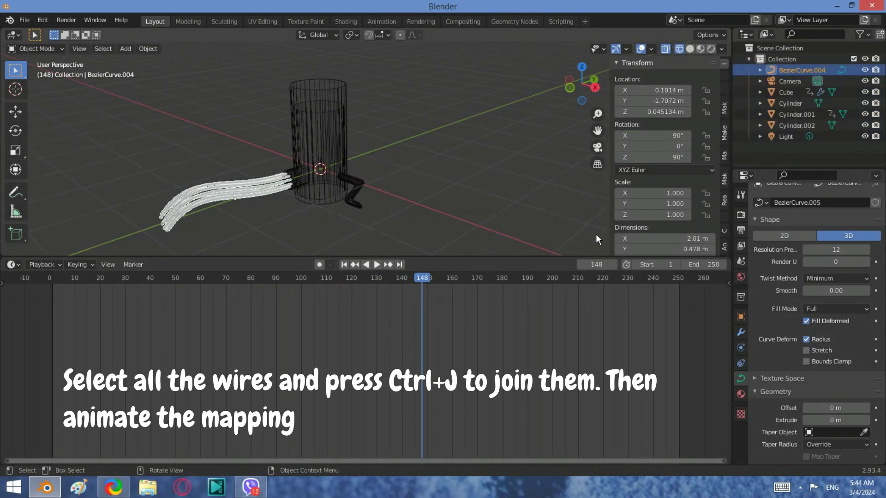
{"action": "left_click_drag", "start_coordinate": [421, 278], "coordinate": [50, 278]}
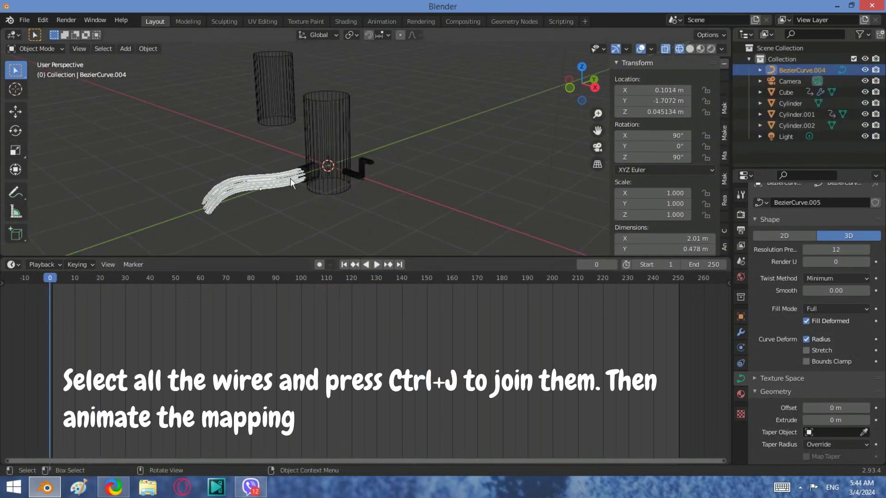
{"action": "scroll", "coordinate": [829, 369], "scroll_direction": "down", "scroll_amount": 3}
{"action": "scroll", "coordinate": [829, 369], "scroll_direction": "down", "scroll_amount": 5}
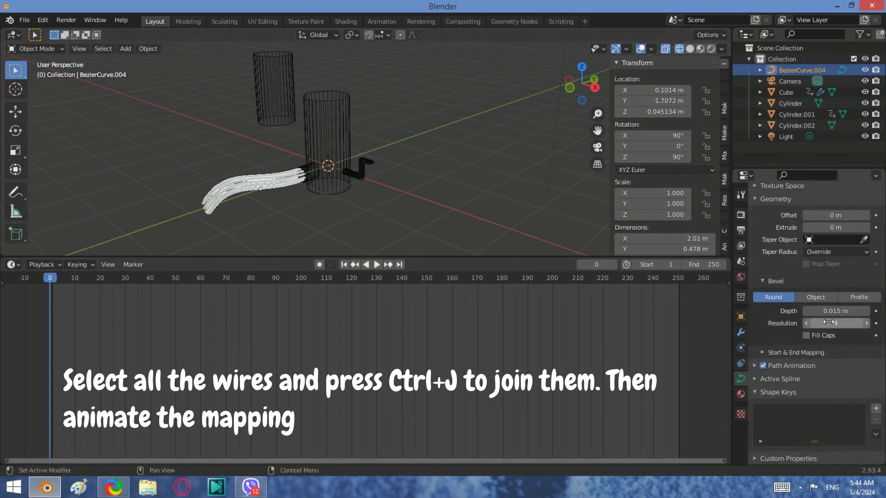
{"action": "left_click", "coordinate": [794, 352]}
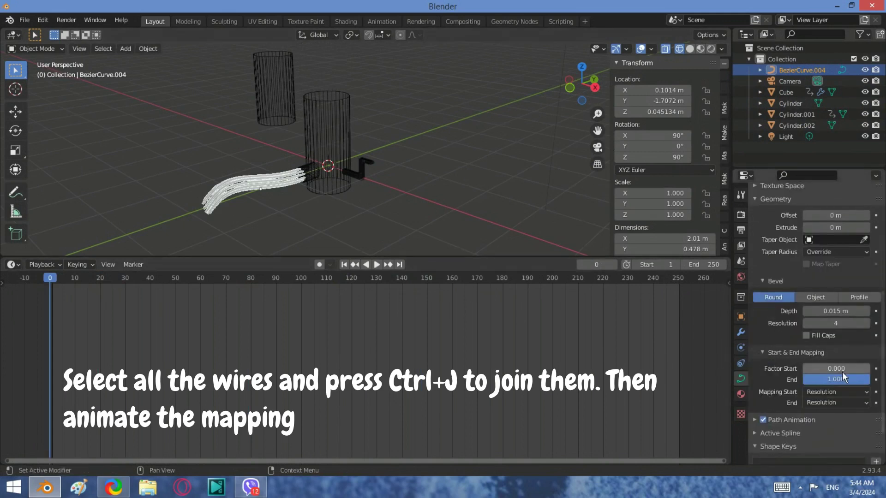
{"action": "mouse_move", "coordinate": [836, 380]}
{"action": "left_mouse_down"}
{"action": "mouse_move", "coordinate": [824, 379]}
{"action": "mouse_move", "coordinate": [867, 380]}
{"action": "mouse_move", "coordinate": [866, 368]}
{"action": "mouse_move", "coordinate": [853, 379]}
{"action": "left_mouse_up"}
{"action": "scroll", "coordinate": [348, 206], "scroll_direction": "up", "scroll_amount": 3}
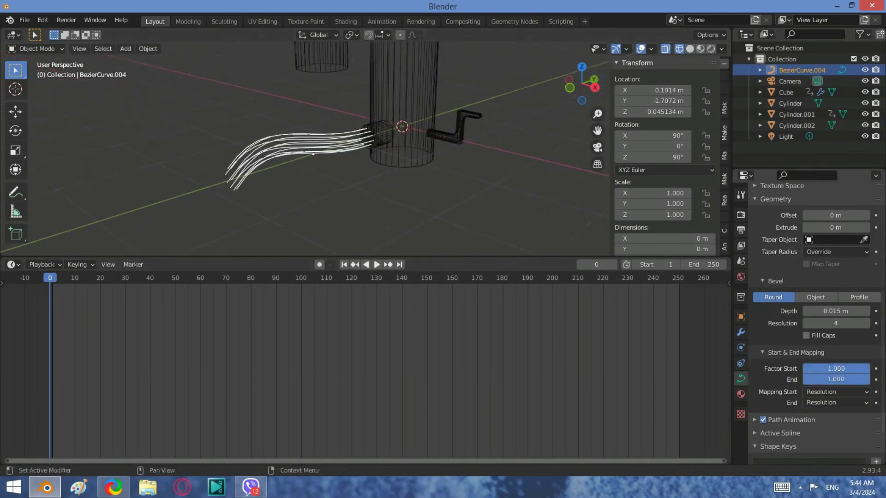
Keyframe Factor Start at 1 on frames 0 and 123
{"action": "right_click", "coordinate": [840, 368]}
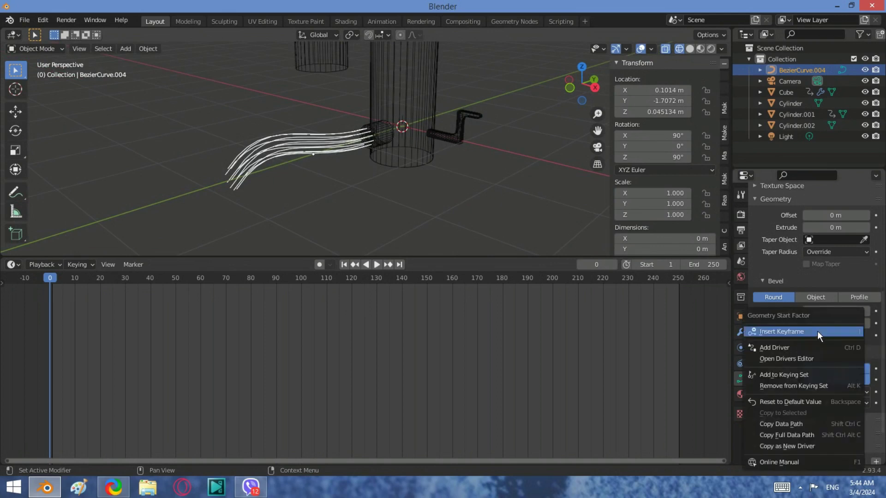
{"action": "left_click", "coordinate": [818, 331]}
{"action": "left_click_drag", "start_coordinate": [51, 274], "coordinate": [359, 306]}
{"action": "right_click", "coordinate": [831, 367]}
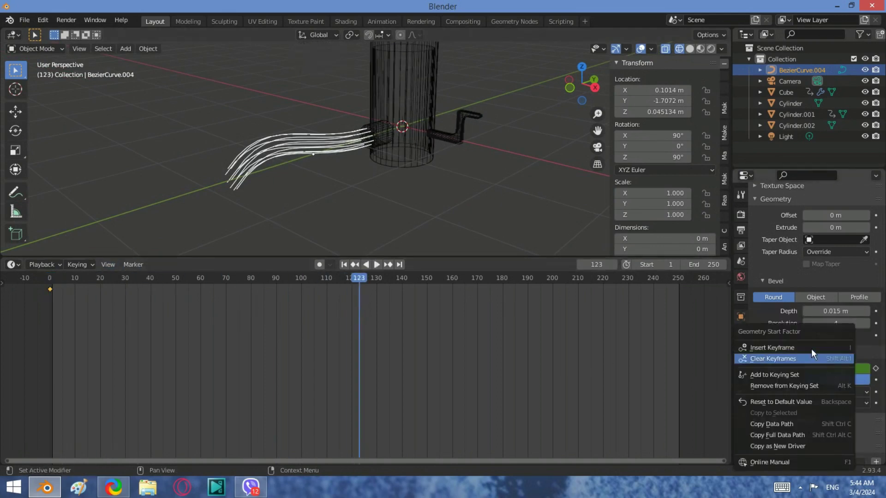
{"action": "left_click", "coordinate": [811, 349]}
At frame 142, lower Factor Start to 0.732 and keyframe it
{"action": "left_click_drag", "start_coordinate": [358, 277], "coordinate": [404, 289]}
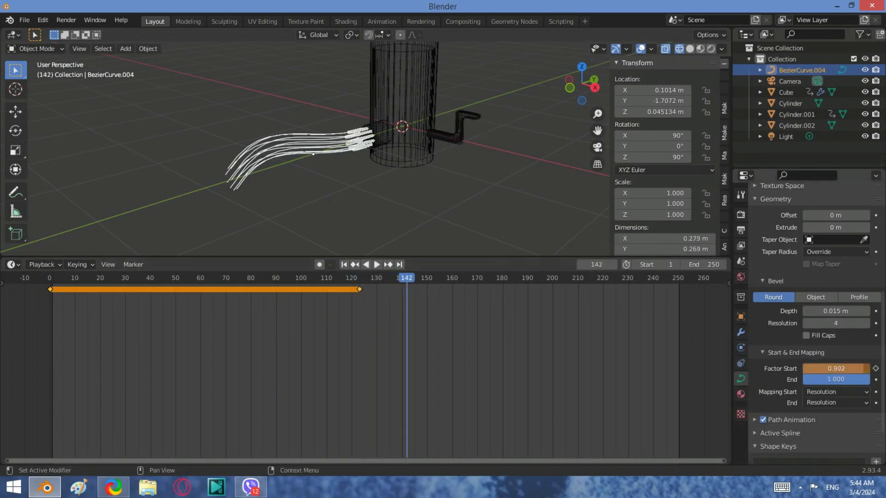
{"action": "left_click_drag", "start_coordinate": [836, 368], "coordinate": [851, 369]}
{"action": "right_click", "coordinate": [852, 369]}
{"action": "left_click", "coordinate": [829, 351]}
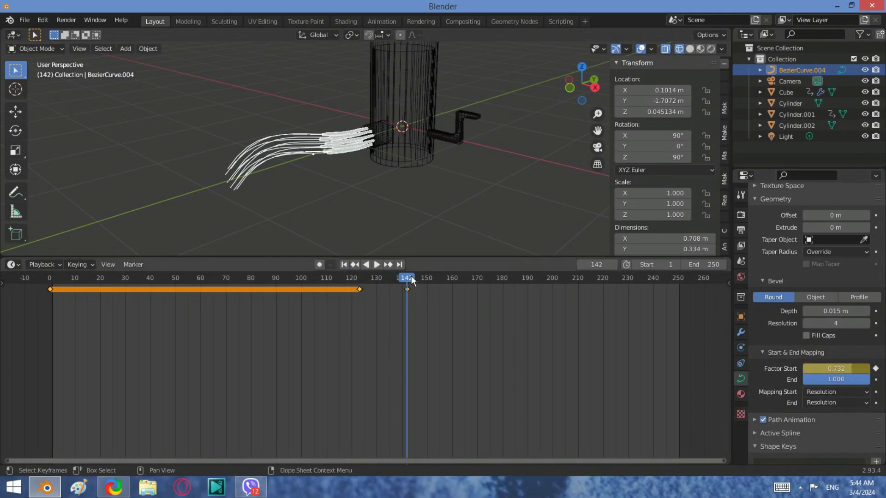
At frame 154, drop Factor Start to 0 and keyframe it
{"action": "key", "text": "space"}
{"action": "left_click_drag", "start_coordinate": [410, 275], "coordinate": [431, 292]}
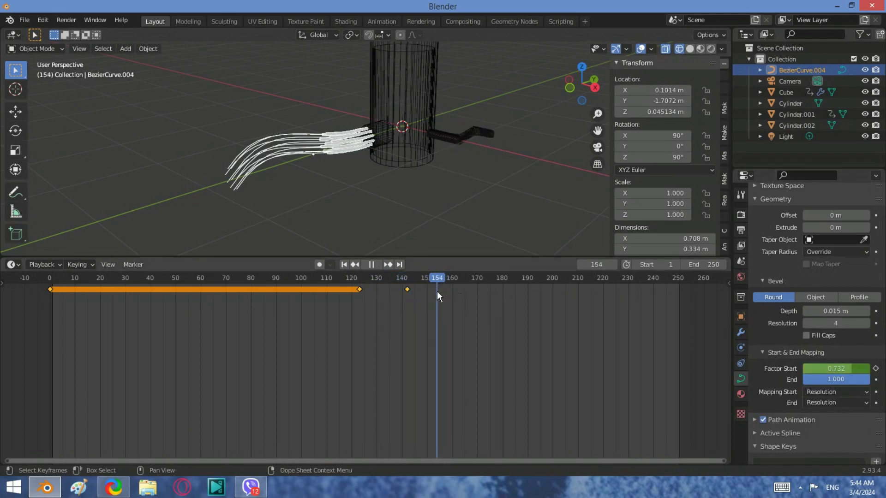
{"action": "key", "text": "space"}
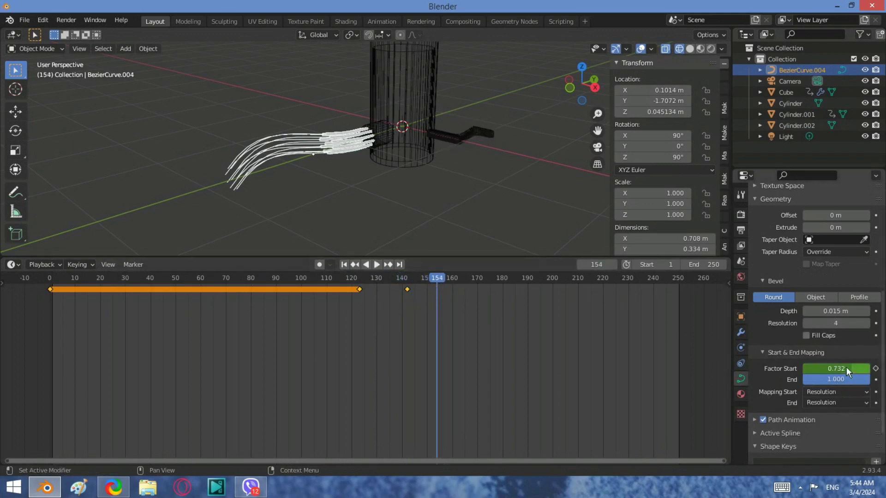
{"action": "left_click_drag", "start_coordinate": [836, 368], "coordinate": [809, 369]}
{"action": "right_click", "coordinate": [836, 368]}
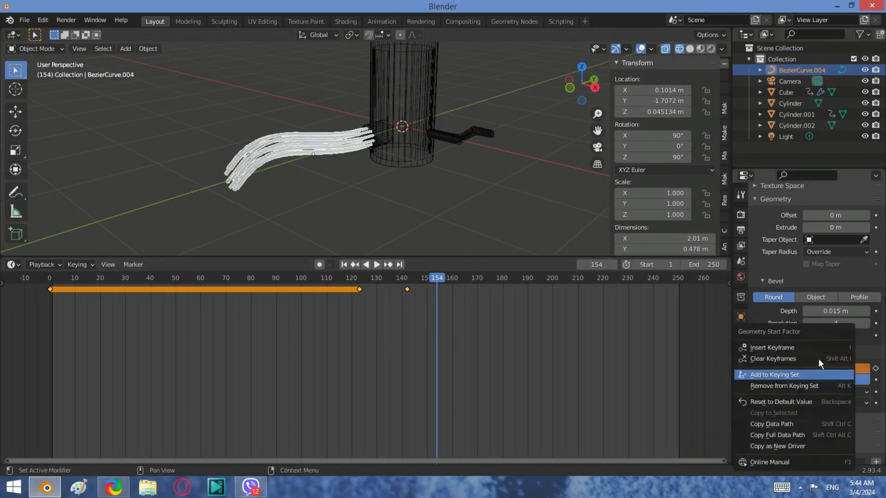
{"action": "left_click", "coordinate": [812, 347]}
Enlarge the 3D view, deselect the wires, return to the first frame and switch to solid shading
{"action": "left_click_drag", "start_coordinate": [436, 258], "coordinate": [433, 383]}
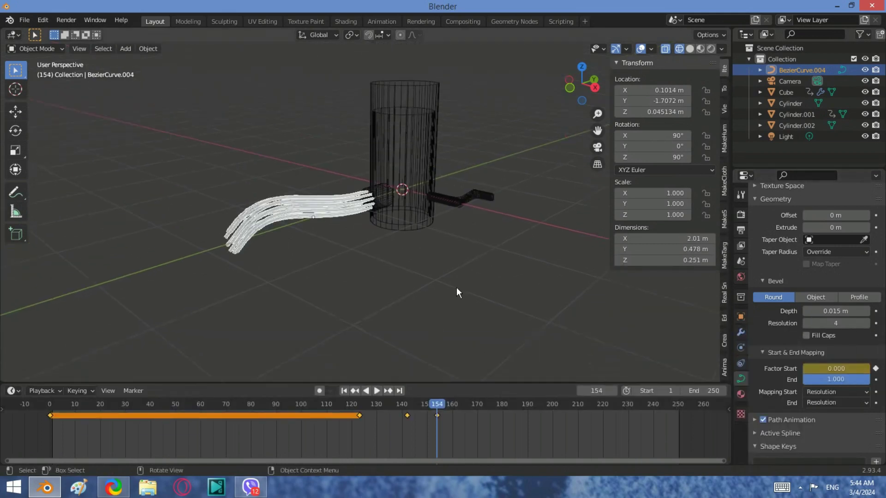
{"action": "left_click", "coordinate": [456, 287]}
{"action": "key", "text": "shift+Left"}
{"action": "key", "text": "shift+z"}
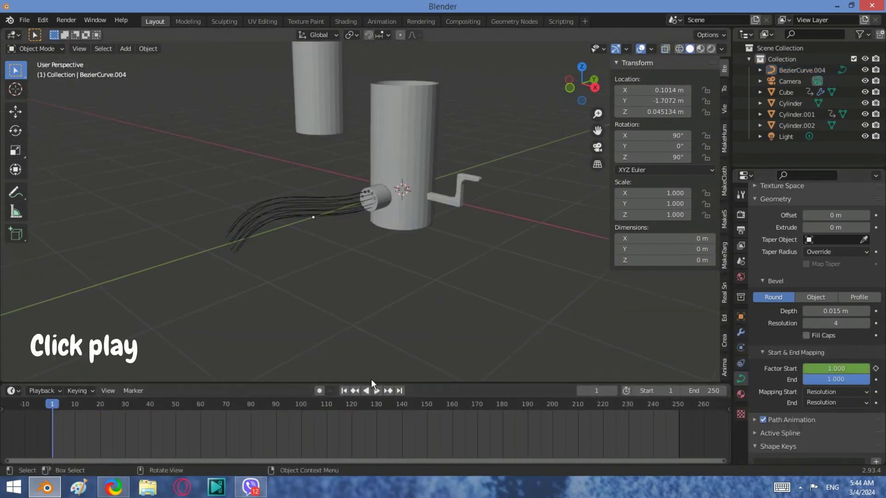
Play the grinder animation and pause it at frame 177 with the wires fully grown
{"action": "left_click", "coordinate": [376, 391]}
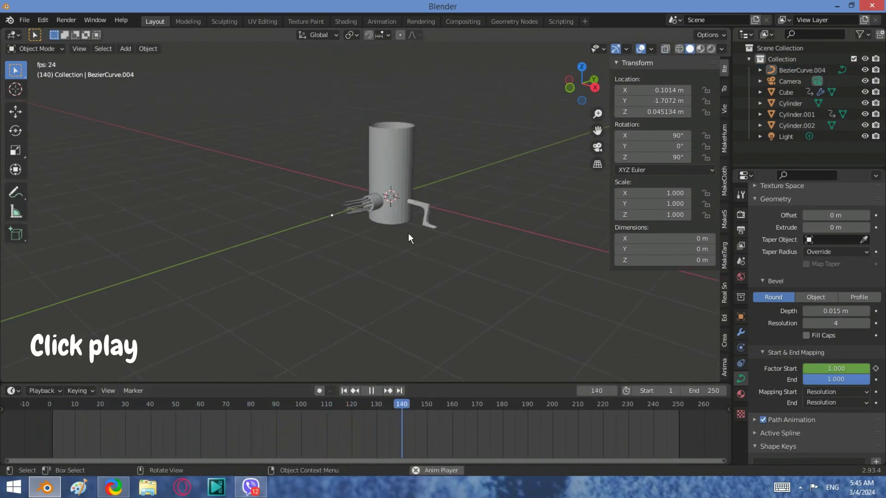
{"action": "left_click", "coordinate": [371, 391]}
{"action": "left_click", "coordinate": [799, 489]}
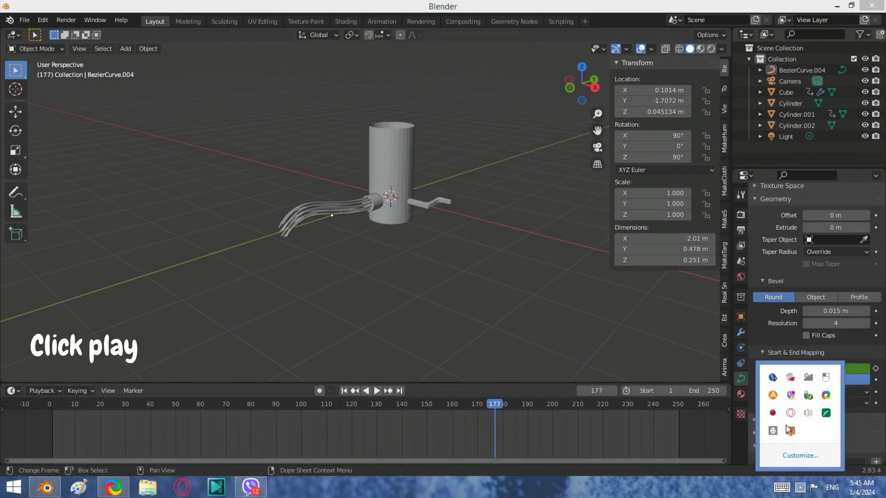